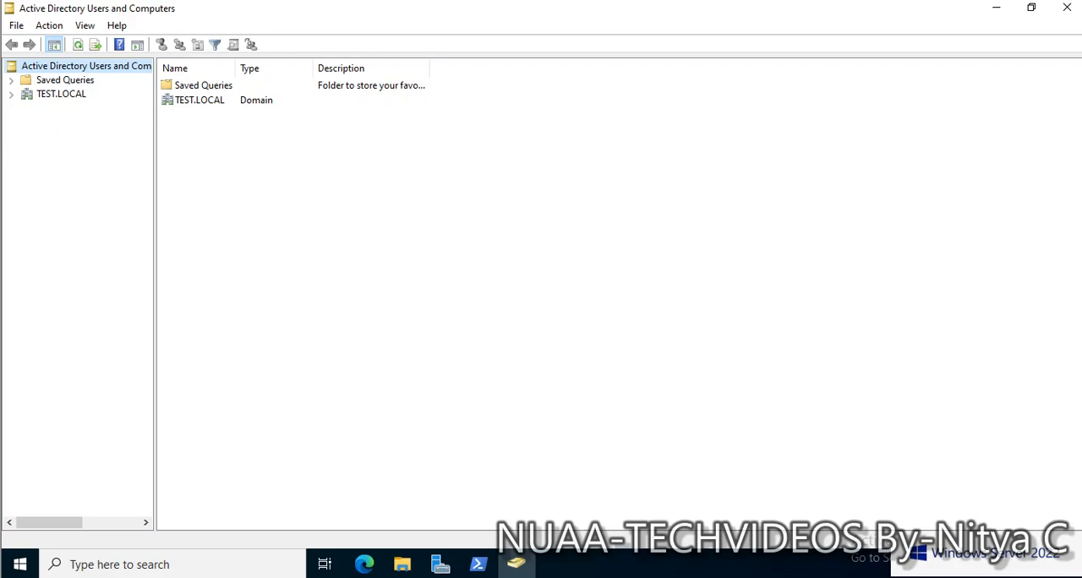
- Review the server's hostname and the FSMO role holders in the existing PowerShell output
{"action": "left_click", "coordinate": [478, 563]}
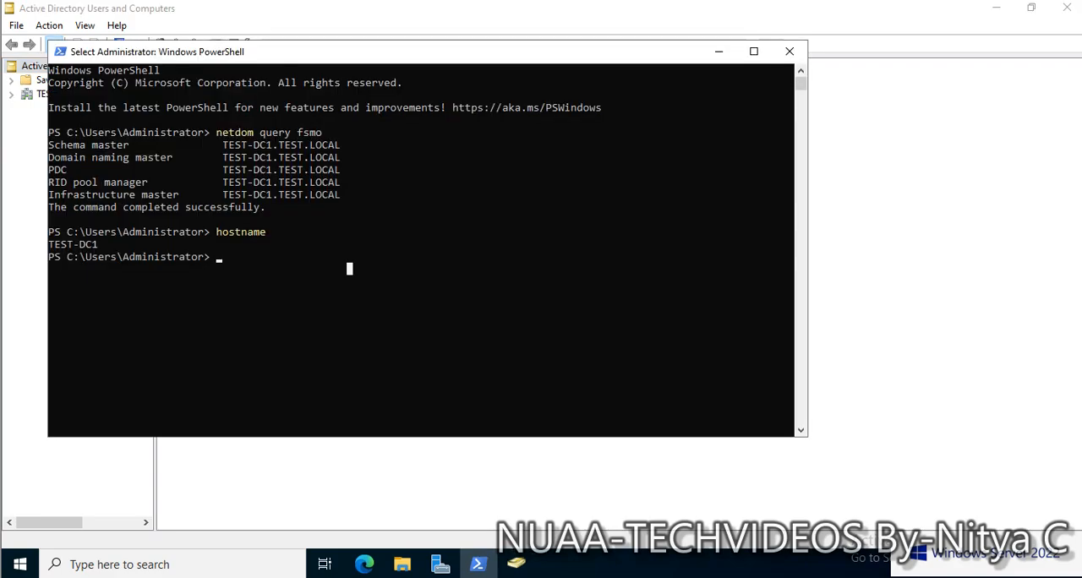
{"action": "left_click_drag", "start_coordinate": [49, 245], "coordinate": [102, 245]}
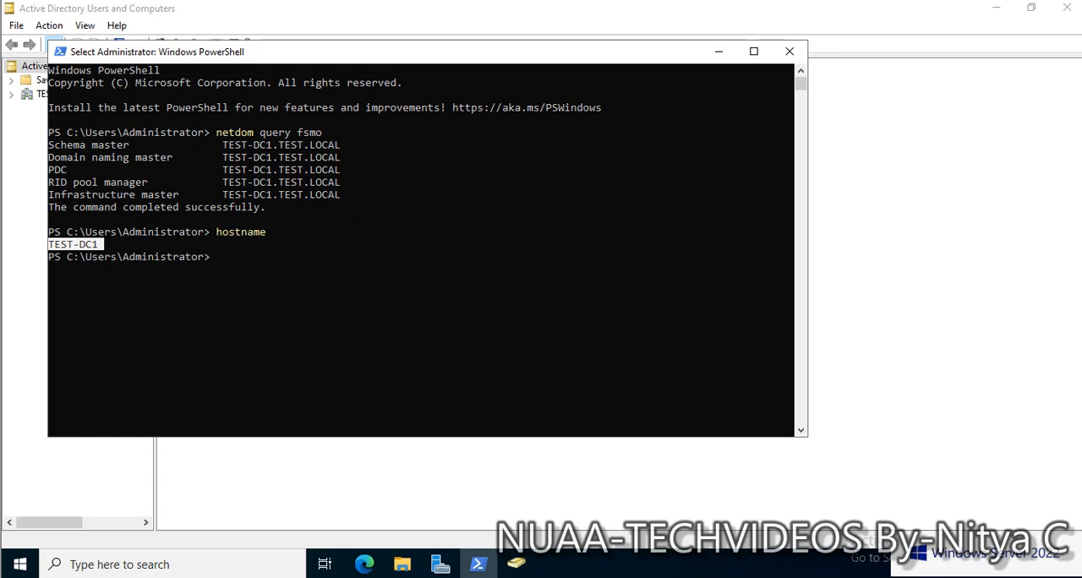
{"action": "left_click", "coordinate": [139, 158]}
{"action": "left_click_drag", "start_coordinate": [79, 132], "coordinate": [339, 208]}
{"action": "left_click", "coordinate": [392, 219]}
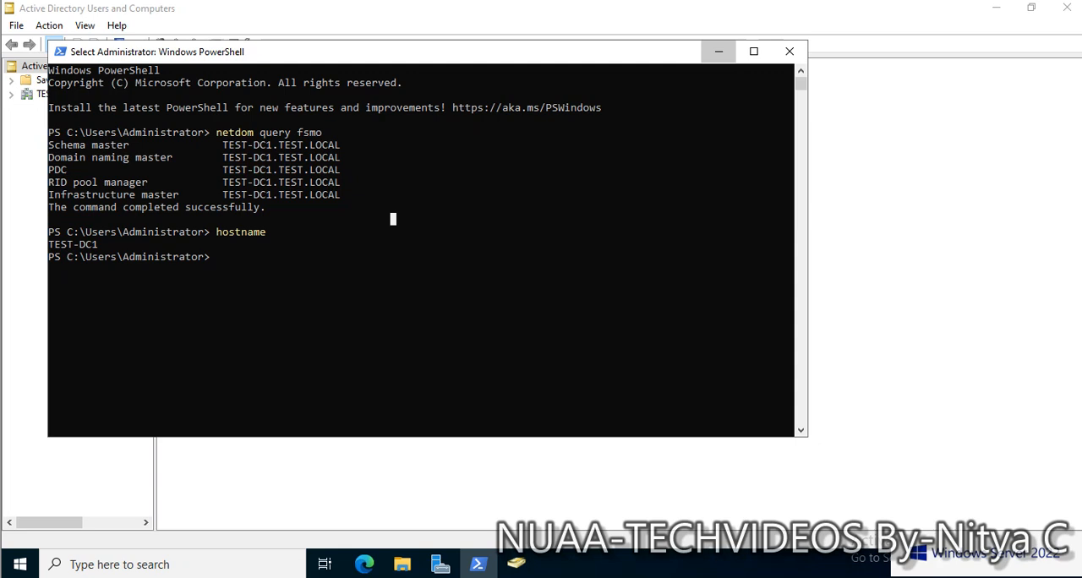
{"action": "left_click", "coordinate": [718, 51]}
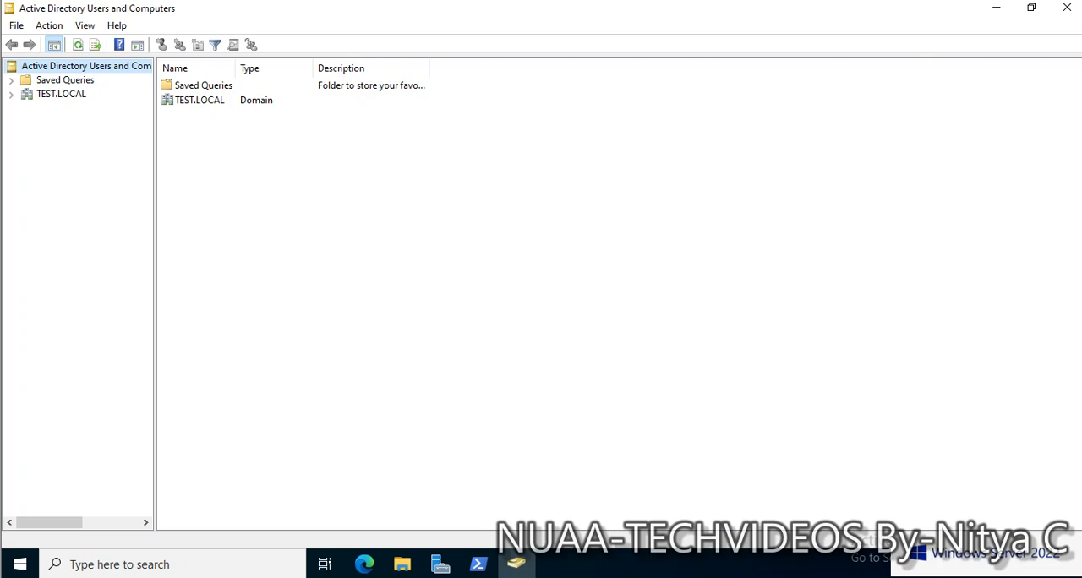
{"action": "left_click", "coordinate": [478, 565]}
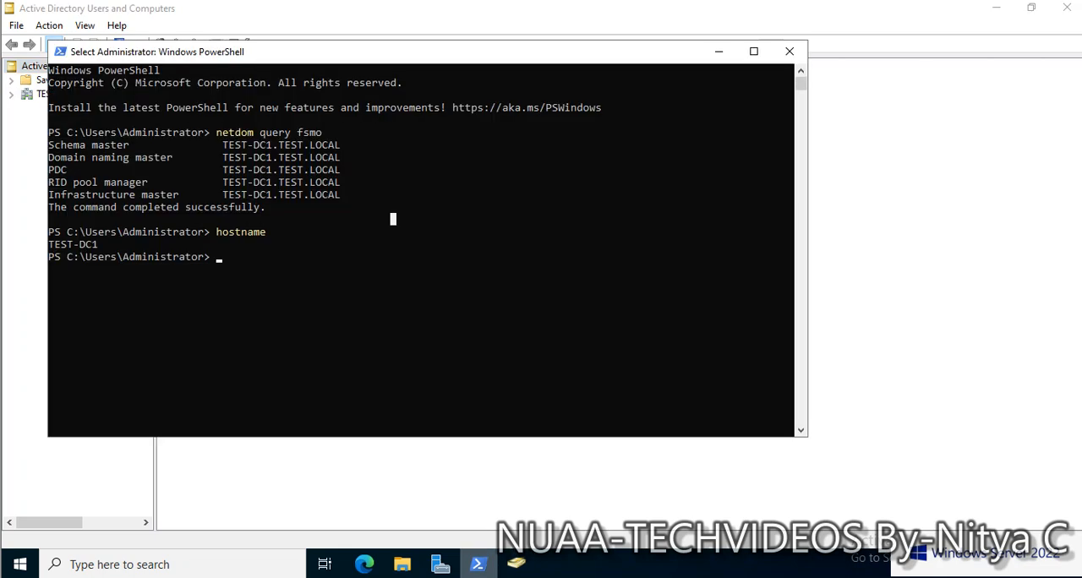
{"action": "left_click_drag", "start_coordinate": [231, 145], "coordinate": [326, 145]}
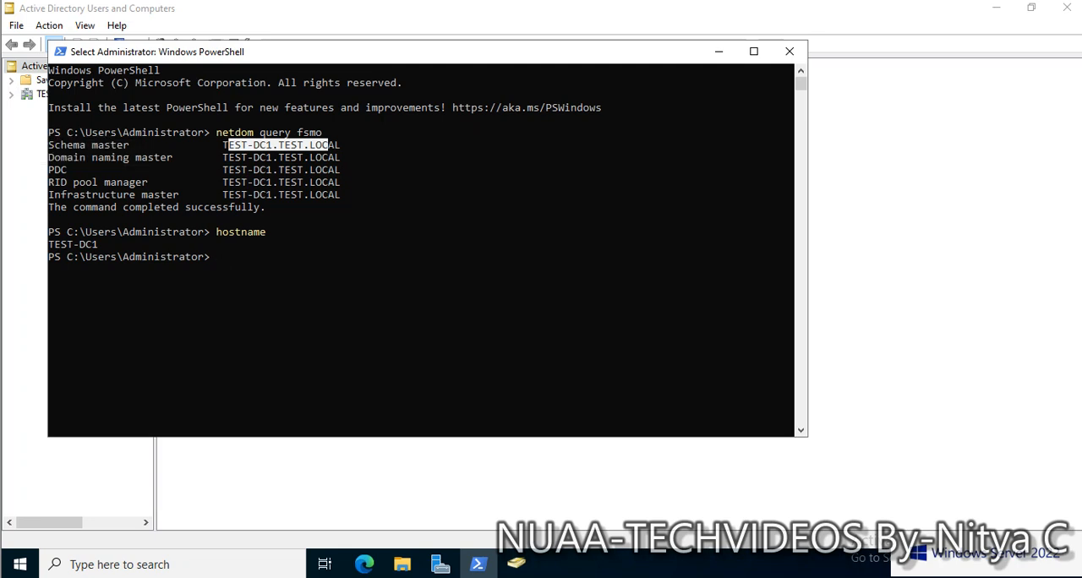
{"action": "left_click", "coordinate": [269, 269]}
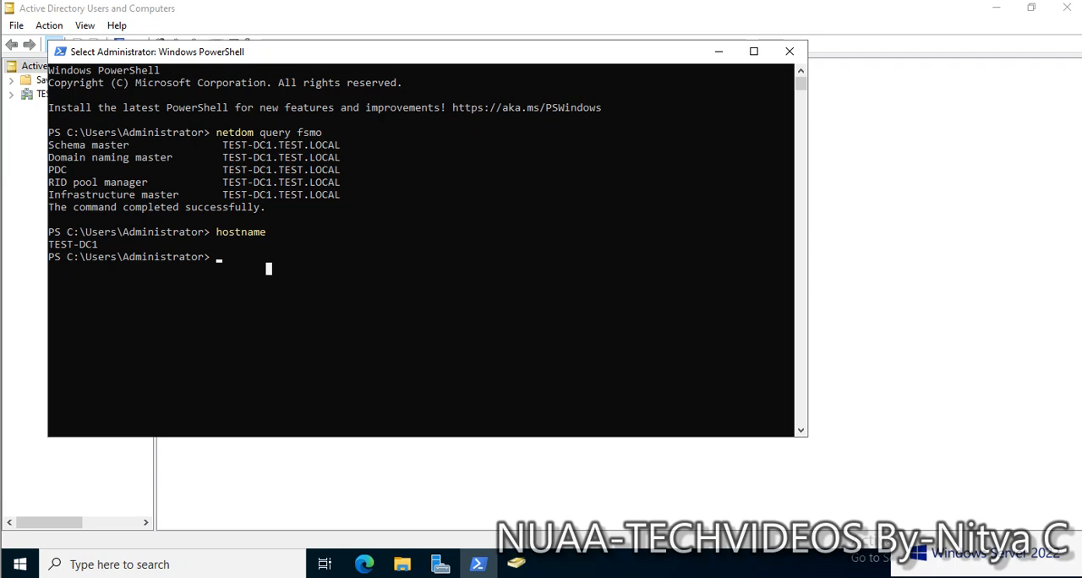
{"action": "left_click_drag", "start_coordinate": [281, 145], "coordinate": [319, 146]}
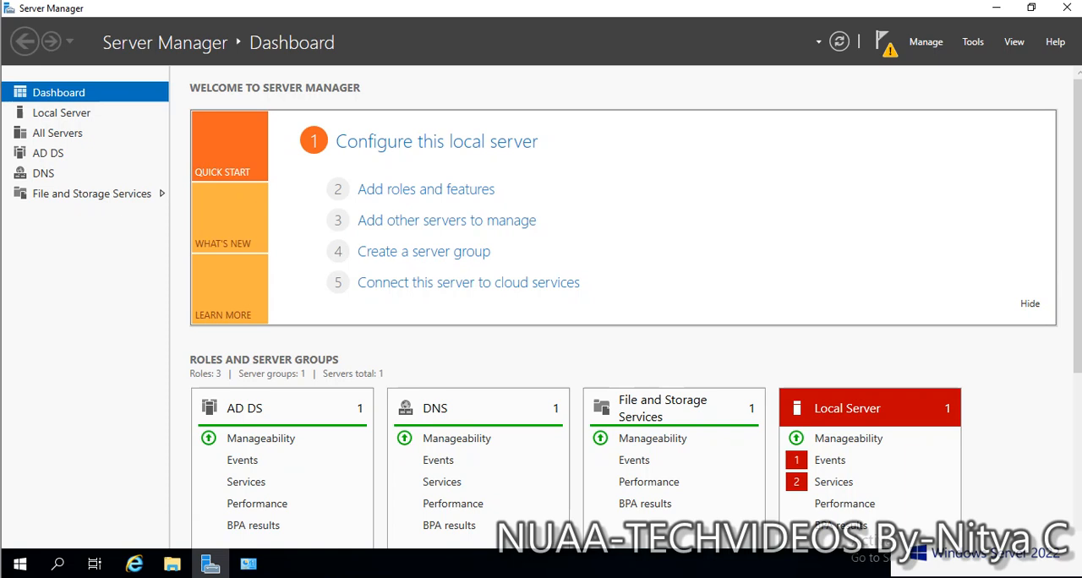
- Start promoting this server to a domain controller and choose adding a new domain of type Child Domain to an existing forest
{"action": "left_click", "coordinate": [884, 42]}
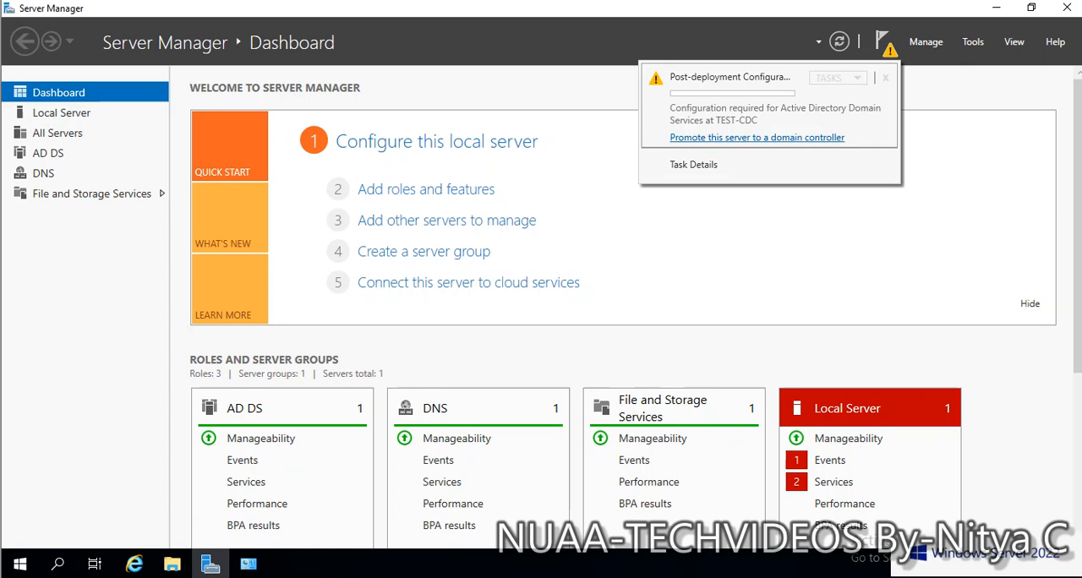
{"action": "left_click", "coordinate": [756, 138]}
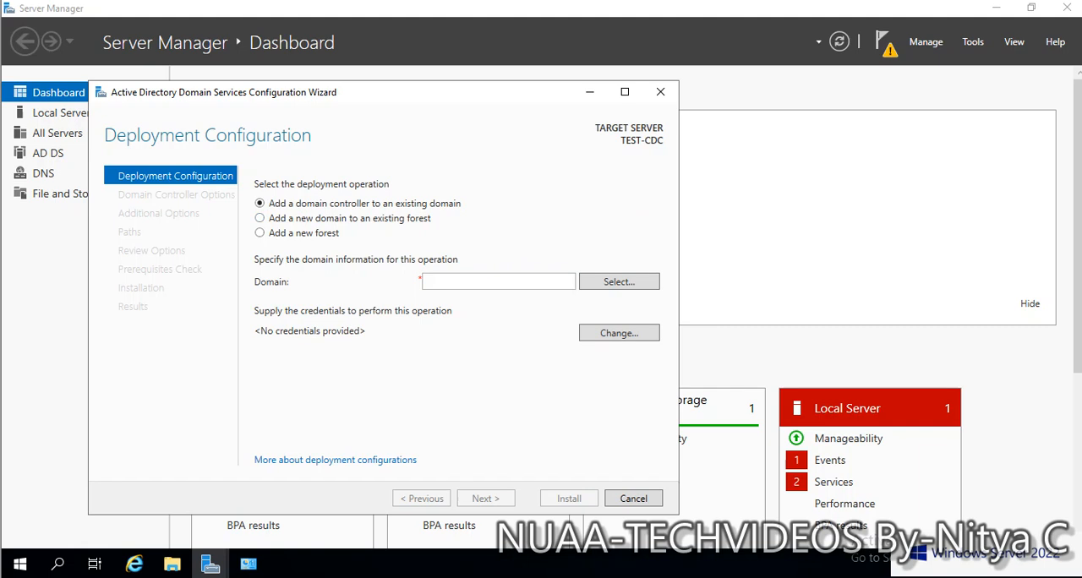
{"action": "left_click", "coordinate": [260, 218]}
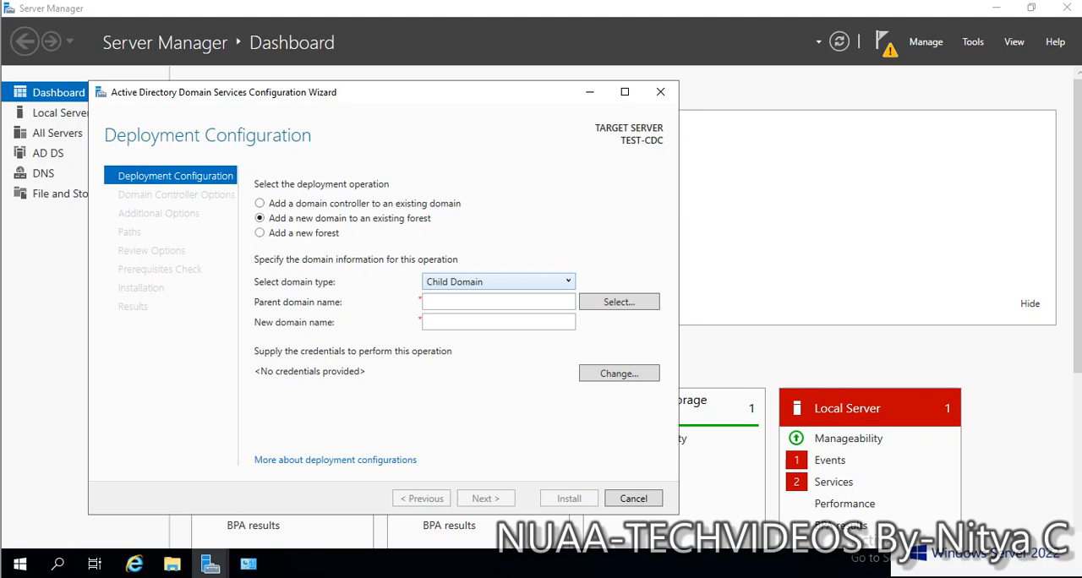
{"action": "left_click", "coordinate": [498, 281]}
{"action": "left_click", "coordinate": [490, 298]}
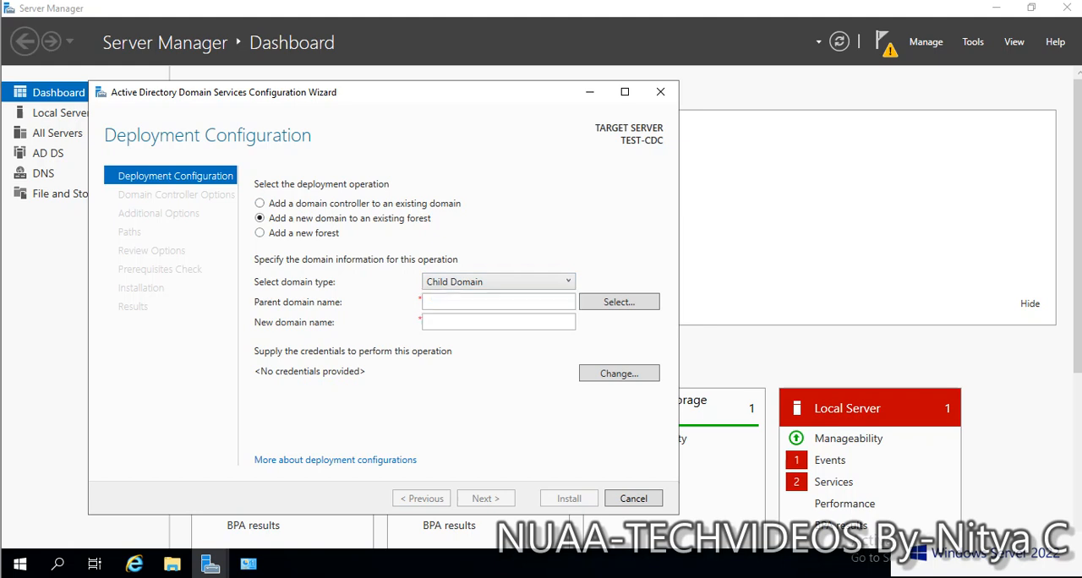
{"action": "left_click", "coordinate": [499, 282]}
{"action": "left_click", "coordinate": [490, 312]}
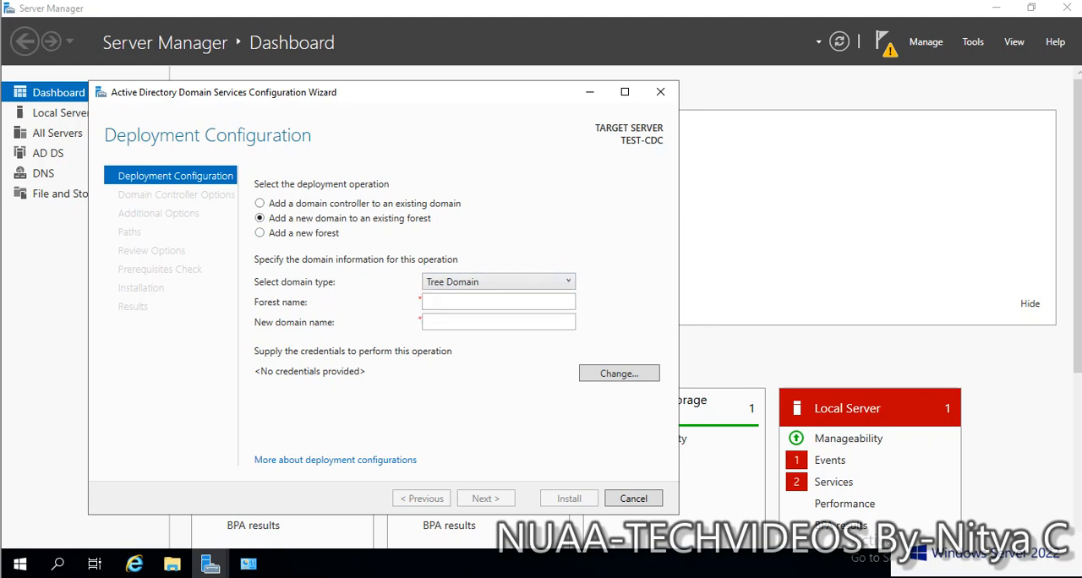
{"action": "left_click", "coordinate": [498, 281]}
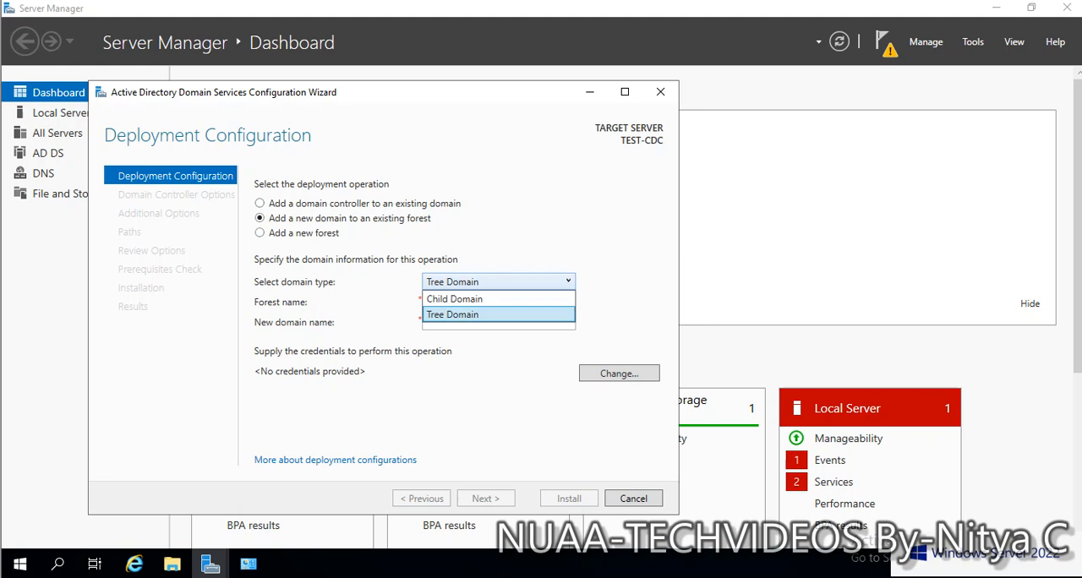
{"action": "left_click", "coordinate": [453, 299]}
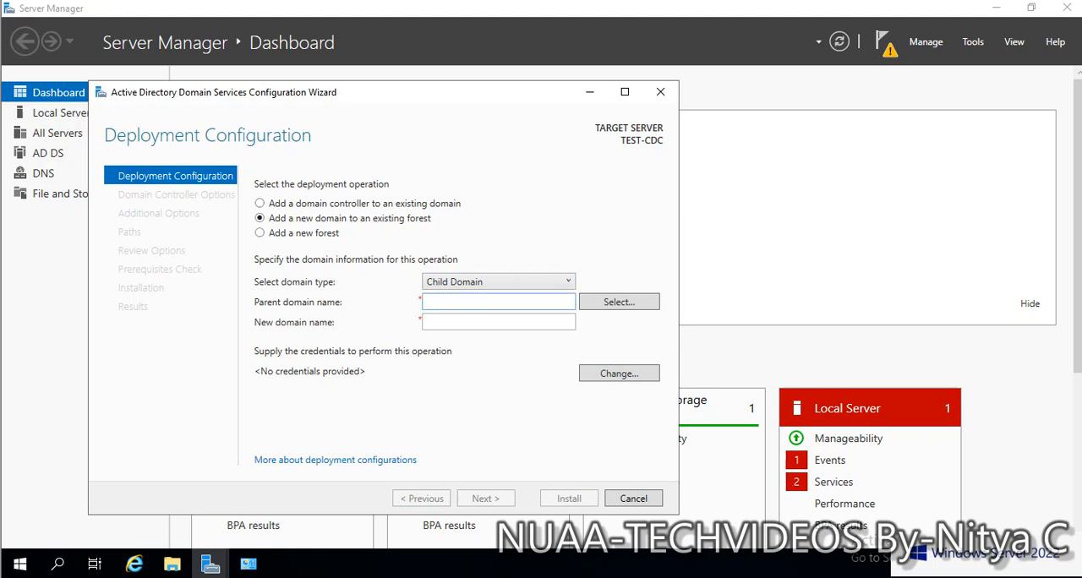
- Set the parent domain name to TEST.LOCAL and the new domain name to RESEARCH
{"action": "type", "text": "TEST.LOCAL"}
{"action": "left_click", "coordinate": [459, 322]}
{"action": "type", "text": "RE"}
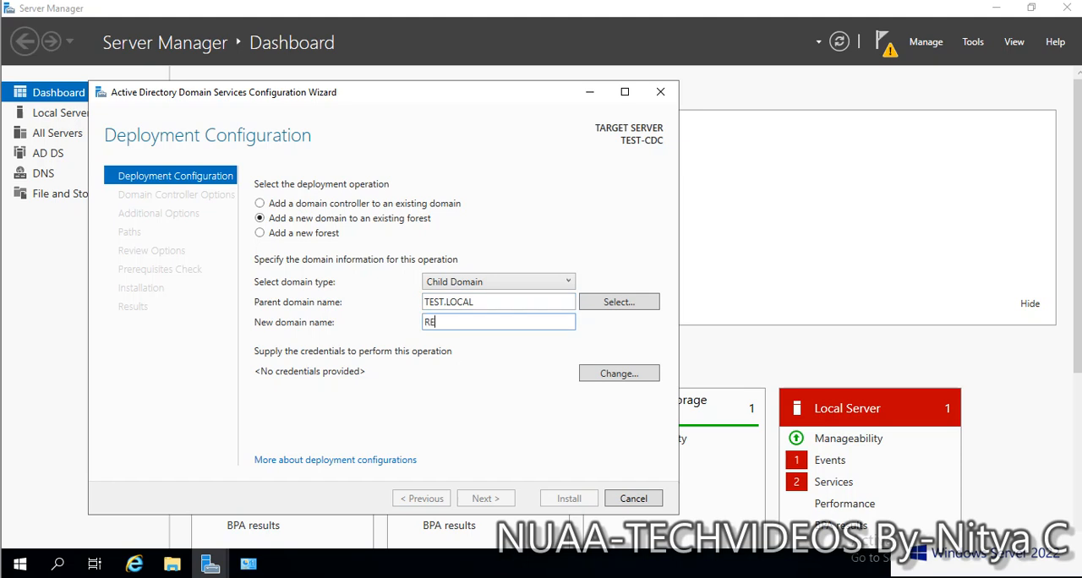
{"action": "type", "text": "SEARCH"}
{"action": "key", "text": "shift+Left"}
{"action": "key", "text": "shift+Left"}
{"action": "key", "text": "shift+Left"}
{"action": "key", "text": "shift+Left"}
{"action": "key", "text": "shift+Left"}
{"action": "key", "text": "shift+Left"}
{"action": "key", "text": "shift+Left"}
{"action": "key", "text": "shift+Left"}
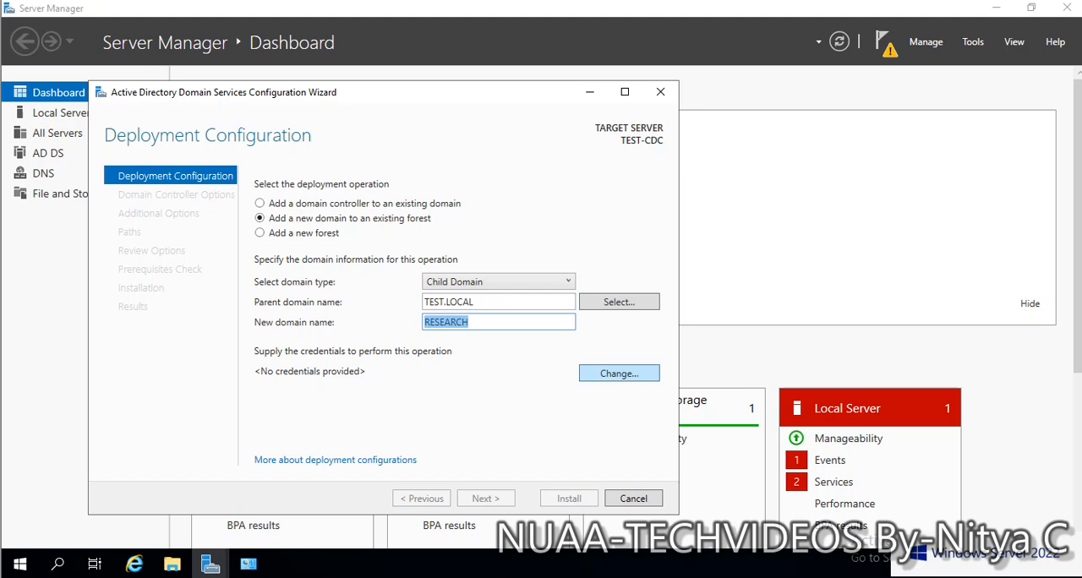
{"action": "key", "text": "Tab"}
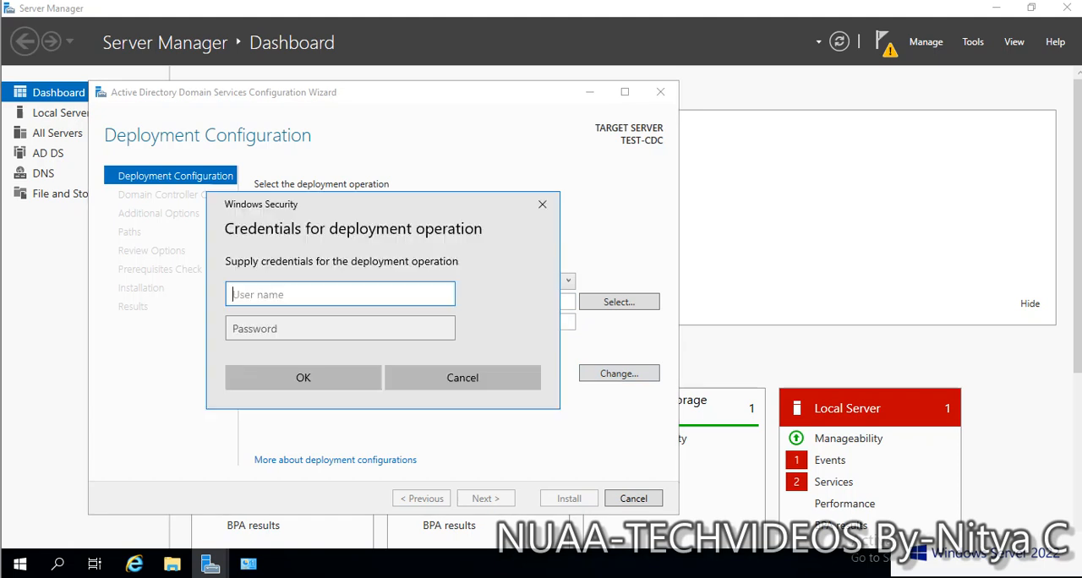
- Try to continue the deployment configuration with the user name ADMNISTRATOR and the account password as credentials
{"action": "type", "text": "ADMNISTRAT"}
{"action": "key", "text": "BackSpace"}
{"action": "key", "text": "BackSpace"}
{"action": "type", "text": "ATOR"}
{"action": "key", "text": "Tab"}
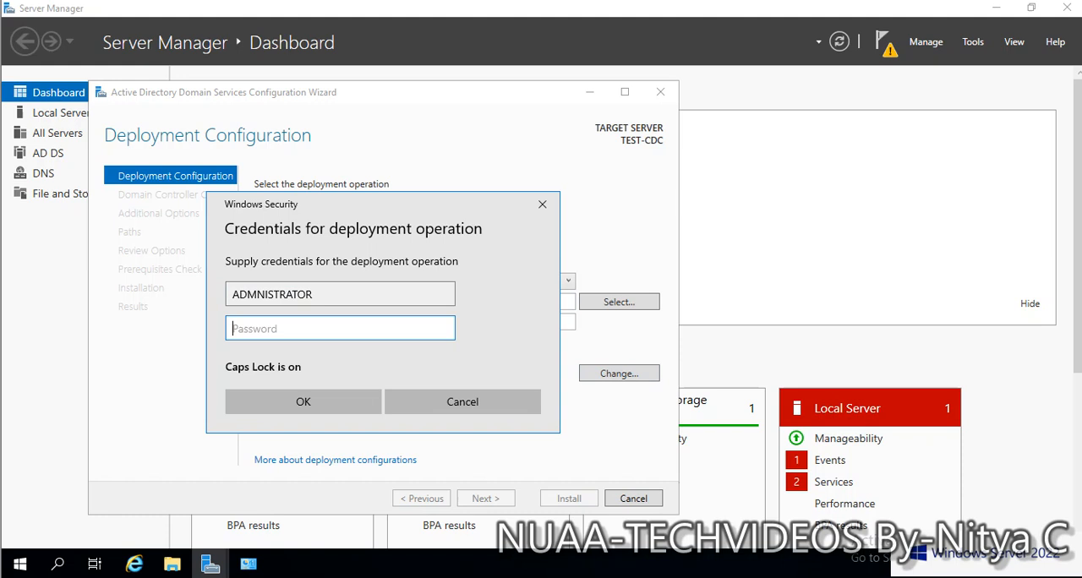
{"action": "key", "text": "Caps_Lock"}
{"action": "type", "text": "**********"}
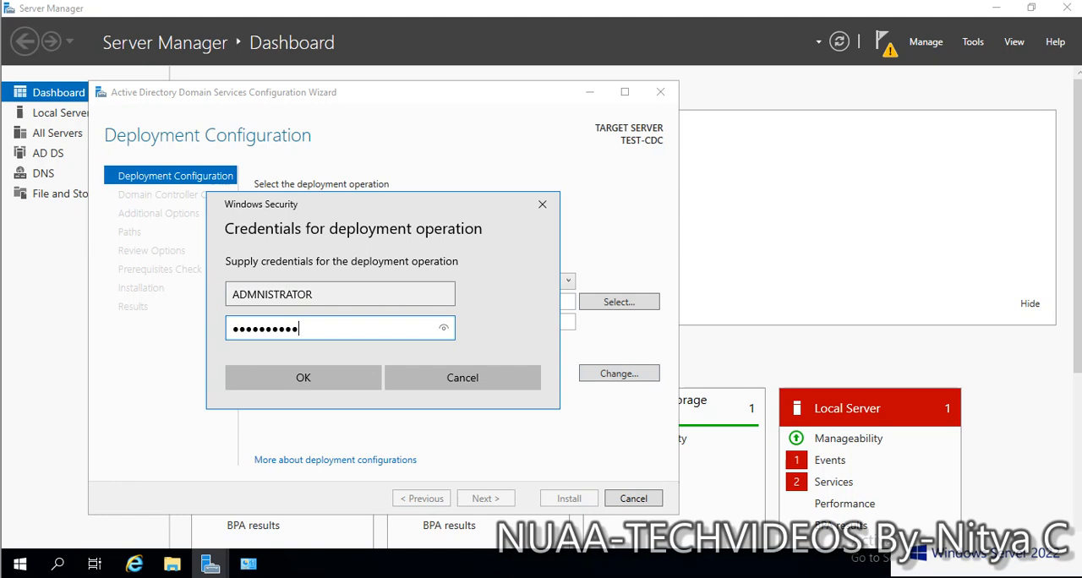
{"action": "key", "text": "Return"}
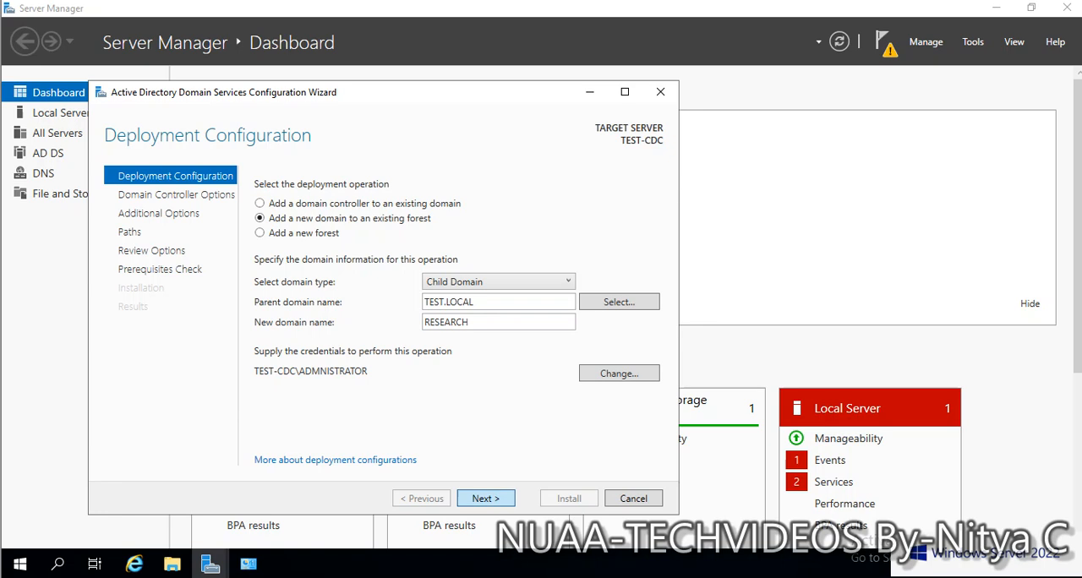
{"action": "left_click", "coordinate": [486, 499]}
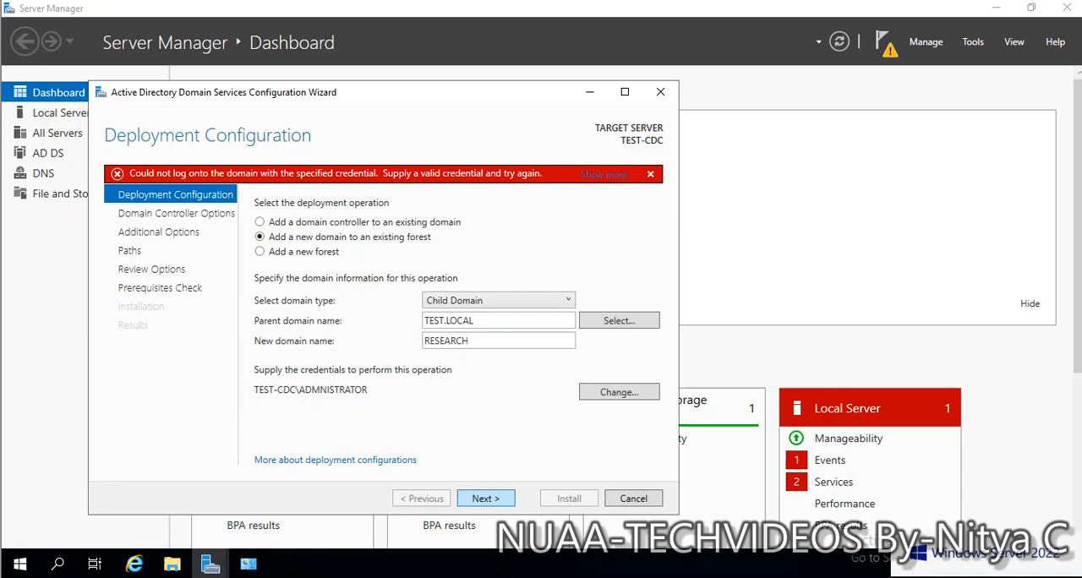
{"action": "left_click", "coordinate": [619, 321]}
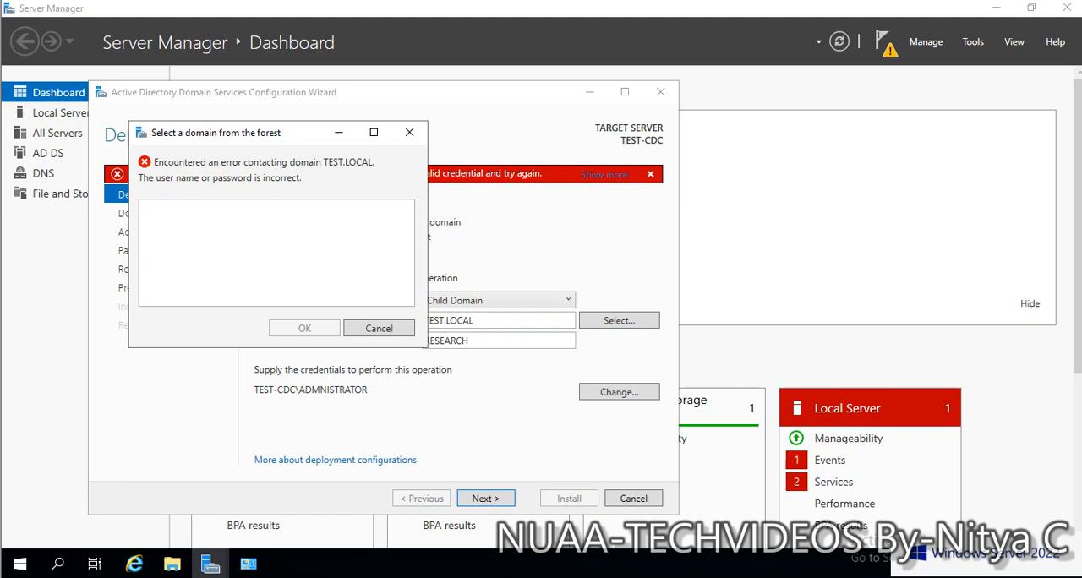
{"action": "key", "text": "Escape"}
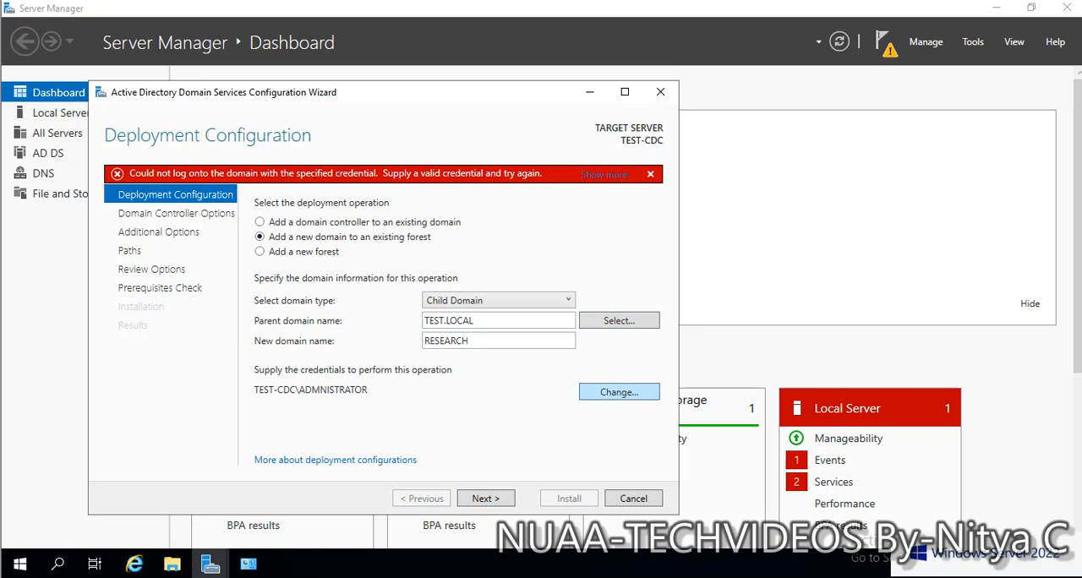
- Change the deployment credentials to test\administrator with the account password and proceed to the domain controller options
{"action": "left_click", "coordinate": [619, 392]}
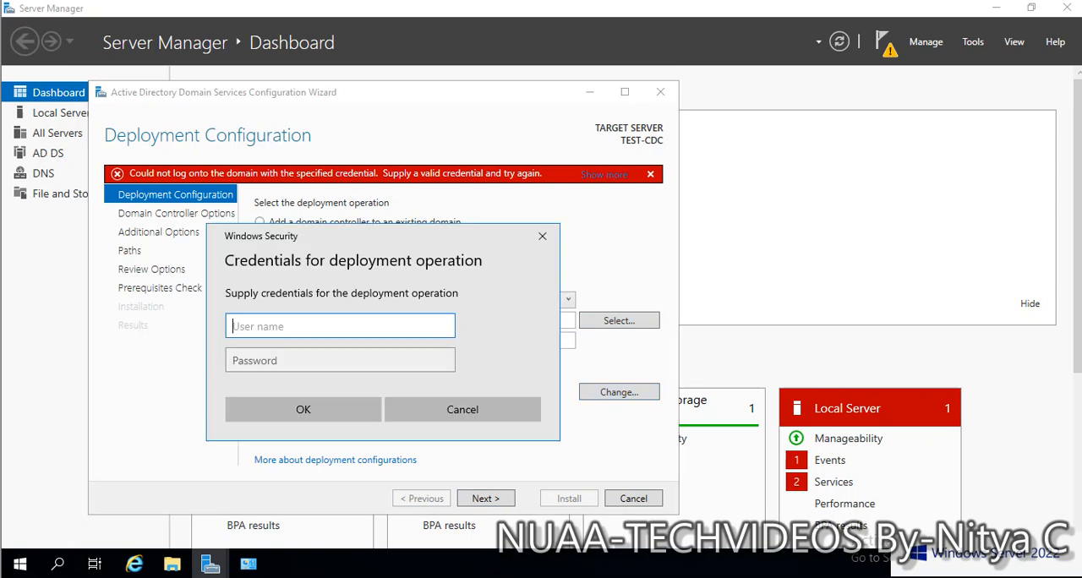
{"action": "type", "text": "test\\administrator"}
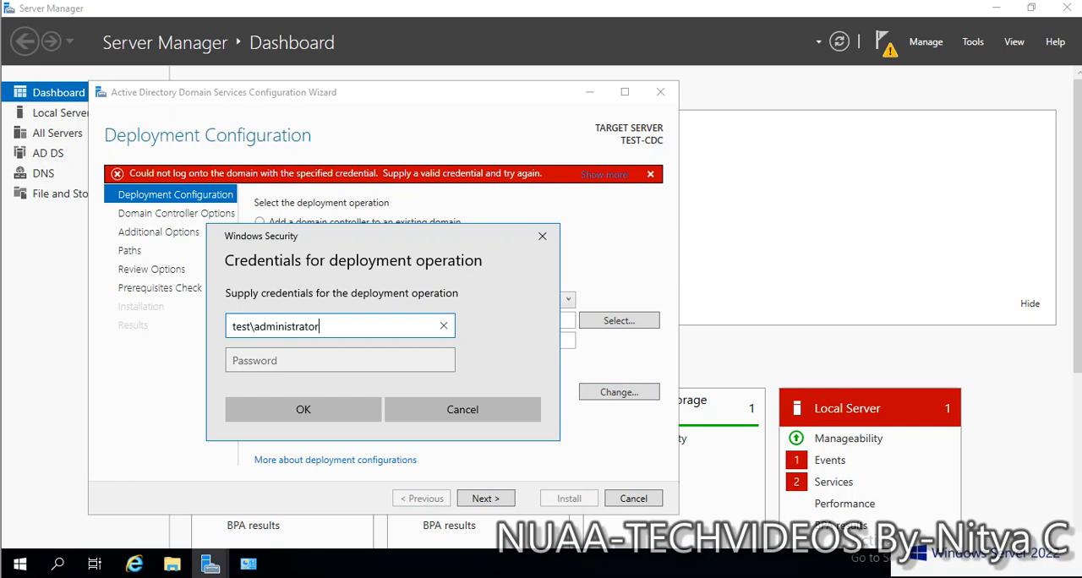
{"action": "key", "text": "Tab"}
{"action": "type", "text": "P@ssw0rd12"}
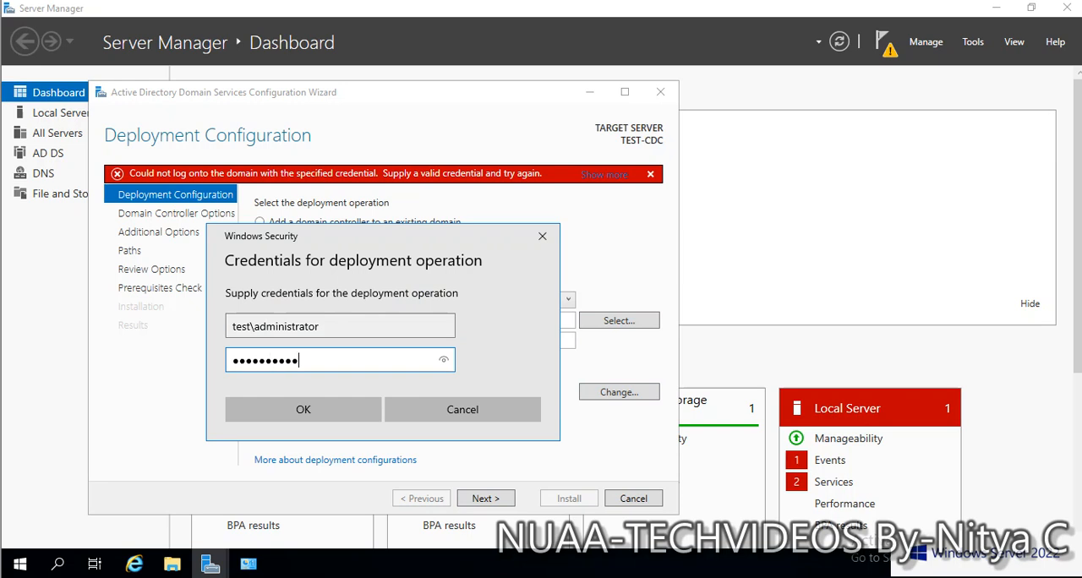
{"action": "key", "text": "Return"}
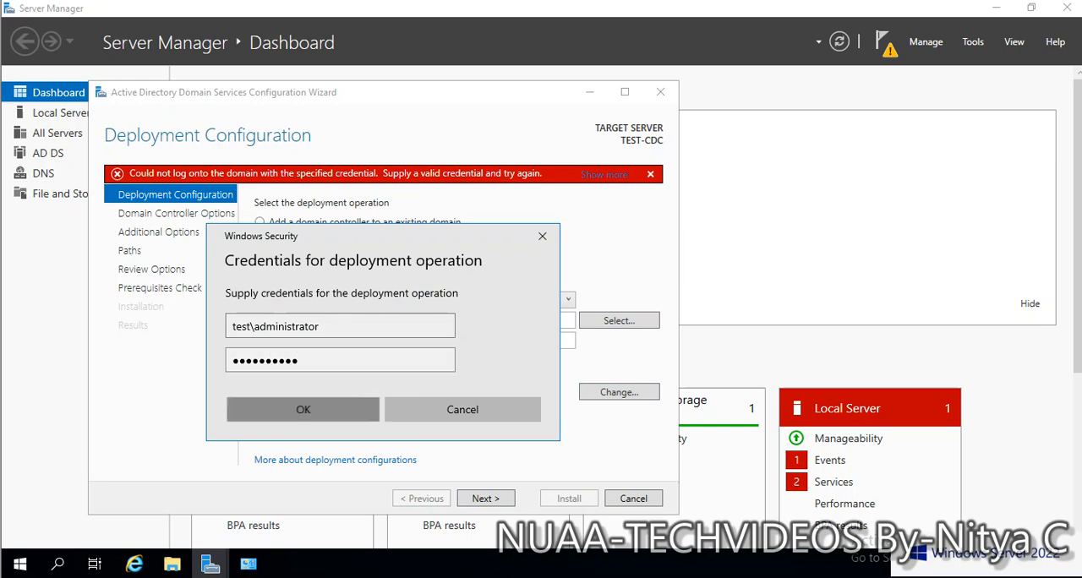
{"action": "key", "text": "Return"}
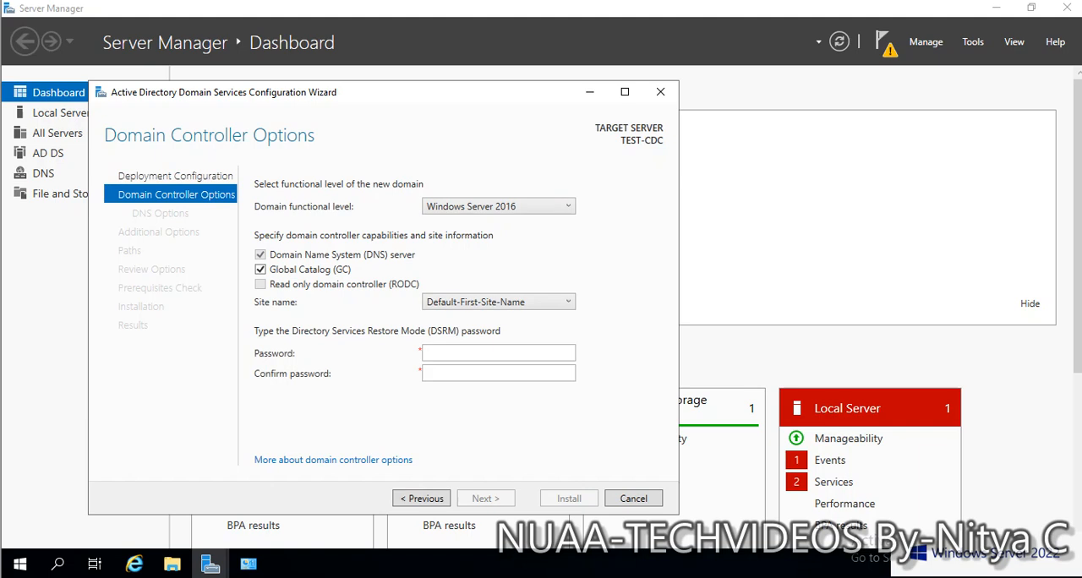
- Keep the Windows Server 2016 functional level and Default-First-Site-Name, enter and confirm the DSRM password, and proceed
{"action": "left_click", "coordinate": [523, 206]}
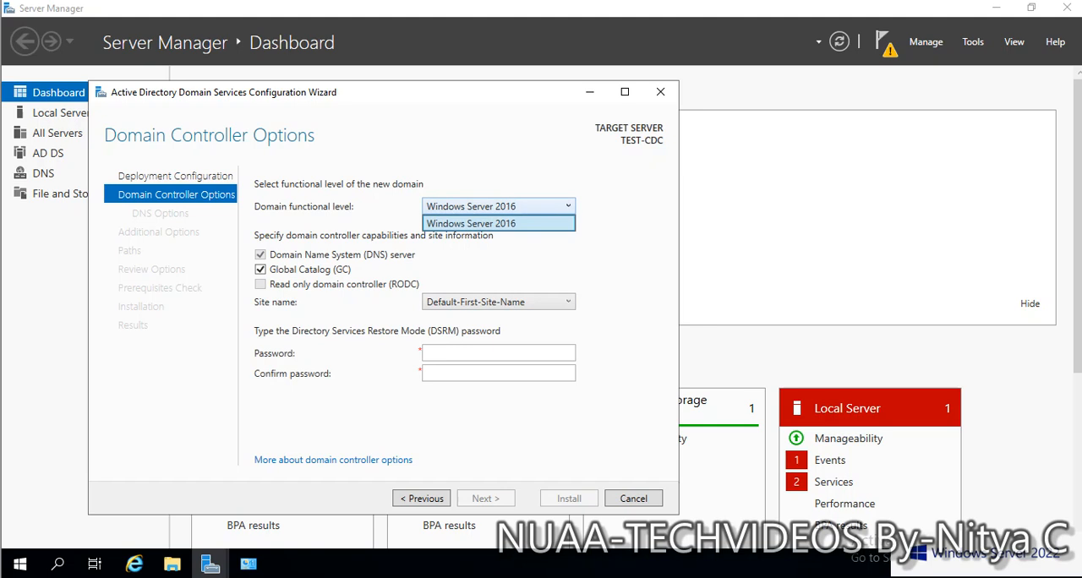
{"action": "left_click", "coordinate": [523, 206]}
{"action": "left_click", "coordinate": [522, 206]}
{"action": "left_click", "coordinate": [522, 206]}
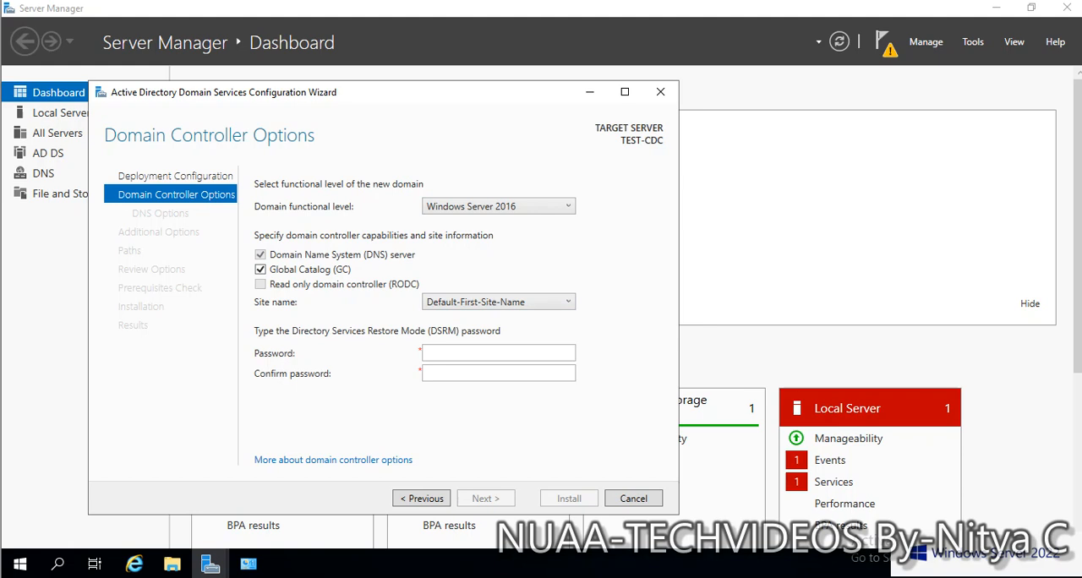
{"action": "left_click", "coordinate": [516, 302]}
{"action": "left_click", "coordinate": [516, 302]}
{"action": "type", "text": "•••••••••"}
{"action": "key", "text": "Tab"}
{"action": "type", "text": "••••••"}
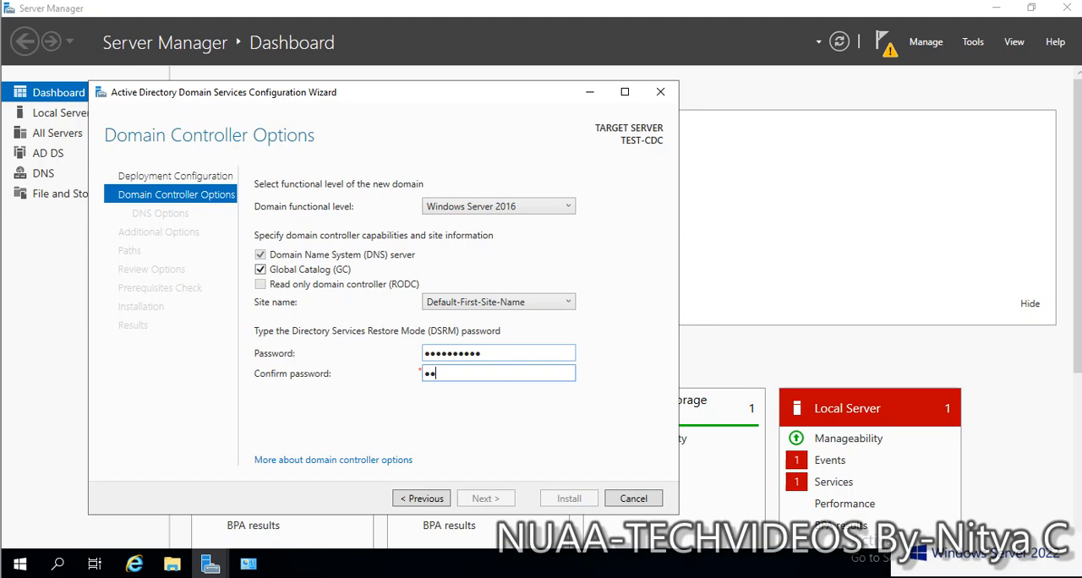
{"action": "type", "text": "••••"}
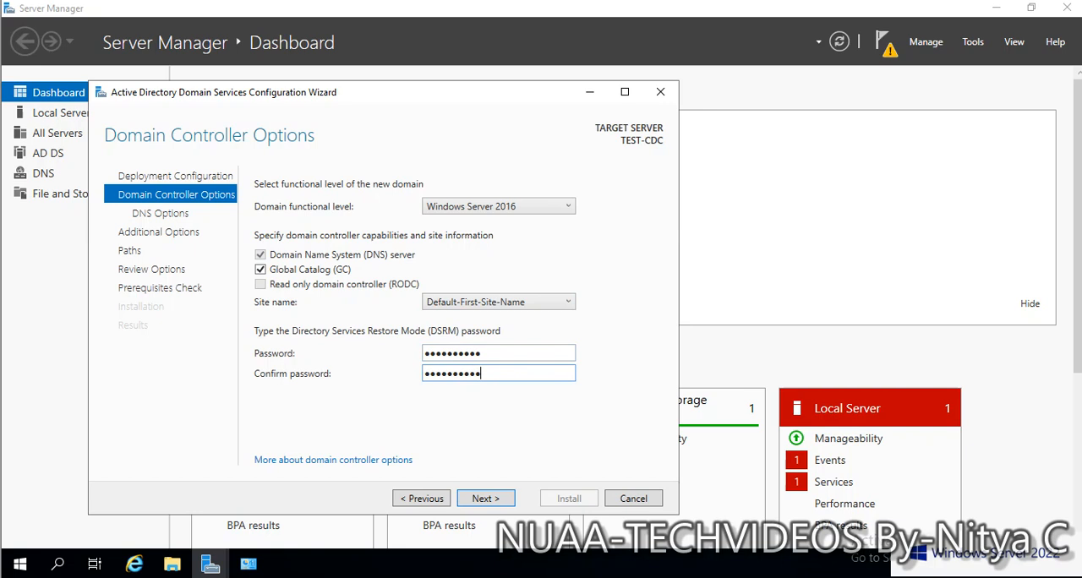
{"action": "left_click", "coordinate": [486, 498]}
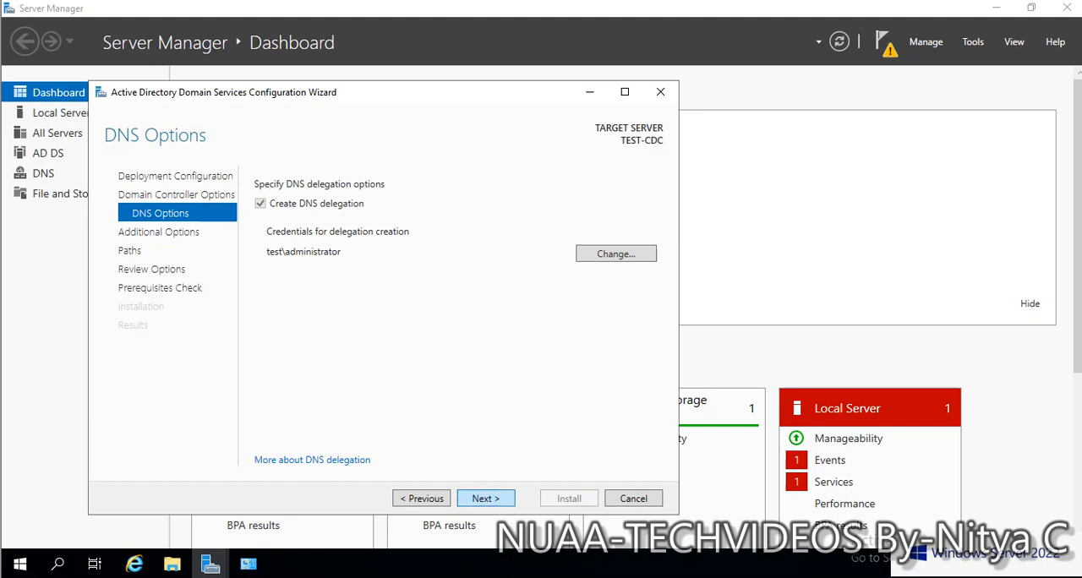
- Accept the DNS delegation settings, the NetBIOS name RESEARCH and the default database, log and SYSVOL folders
{"action": "key", "text": "Return"}
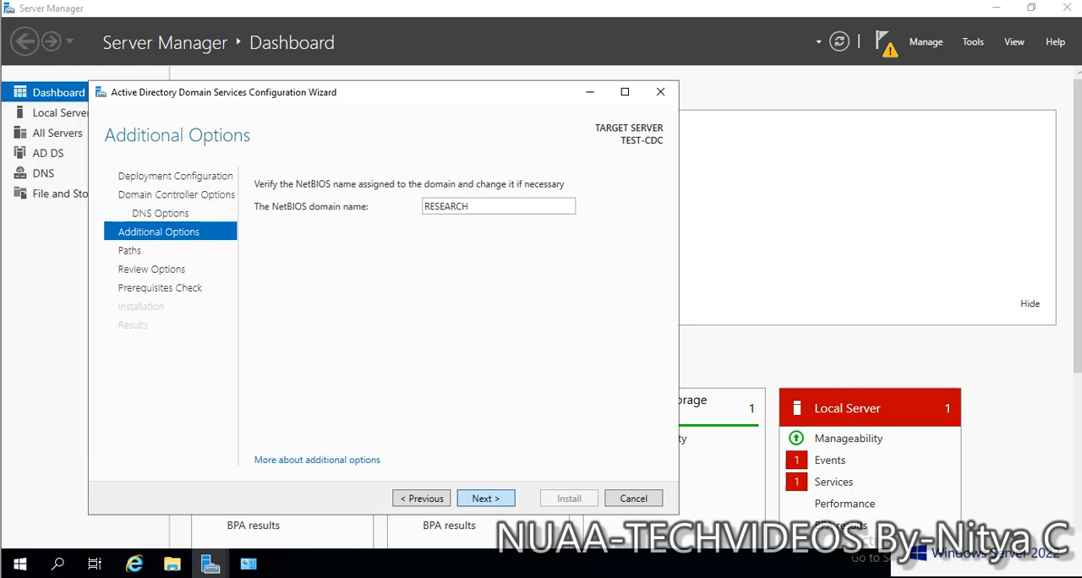
{"action": "left_click", "coordinate": [485, 498]}
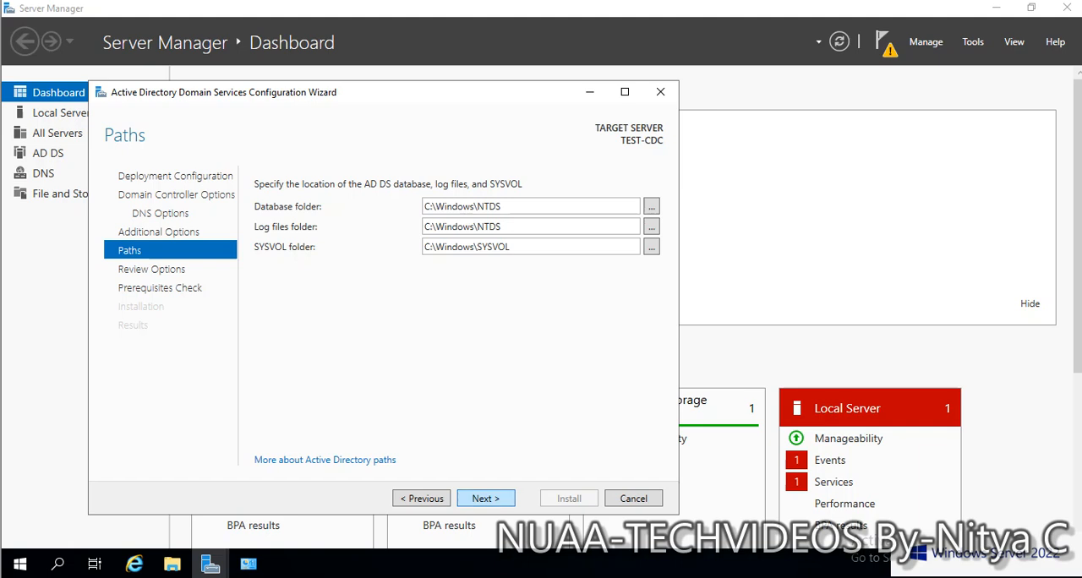
{"action": "left_click", "coordinate": [485, 497]}
- View the generated PowerShell deployment script and select its commands from Import-Module ADDSDeployment through -Force:$true
{"action": "left_click", "coordinate": [624, 431]}
{"action": "left_click_drag", "start_coordinate": [146, 386], "coordinate": [71, 148]}
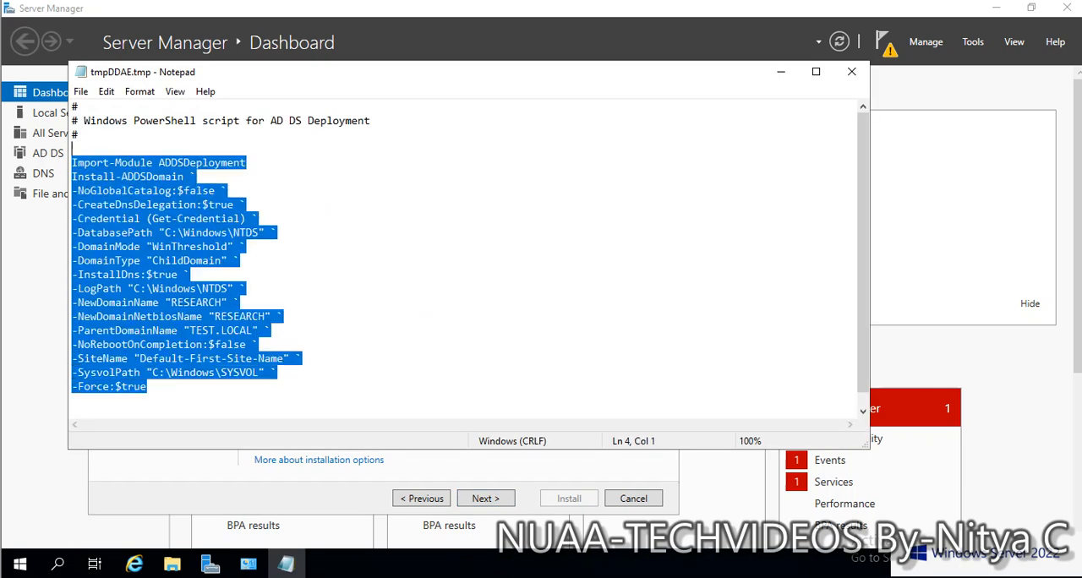
- Close the deployment script, run the prerequisites check and try to install the domain controller with the reviewed options
{"action": "left_click", "coordinate": [851, 72]}
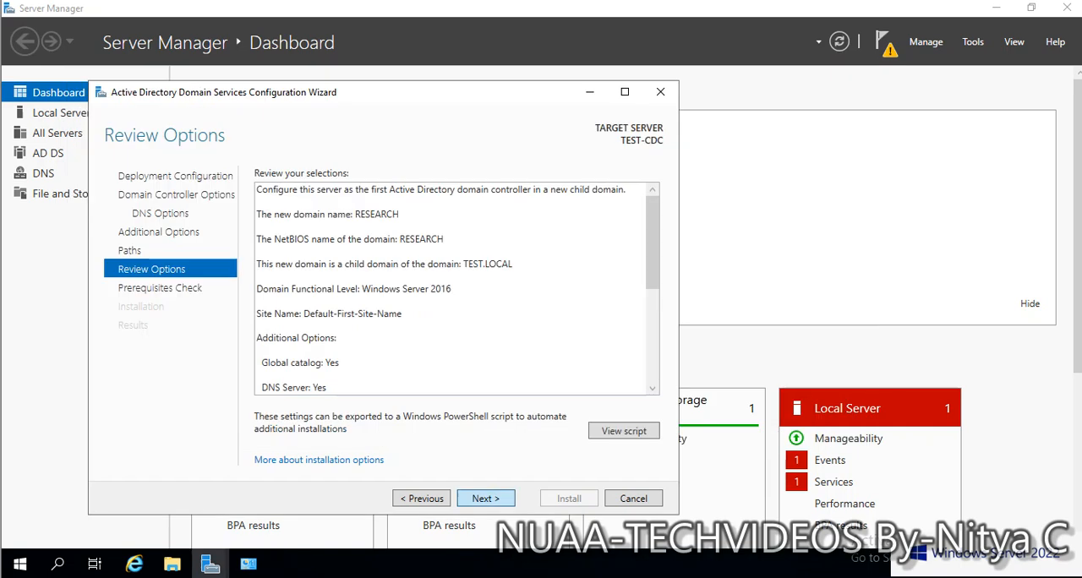
{"action": "left_click", "coordinate": [486, 498]}
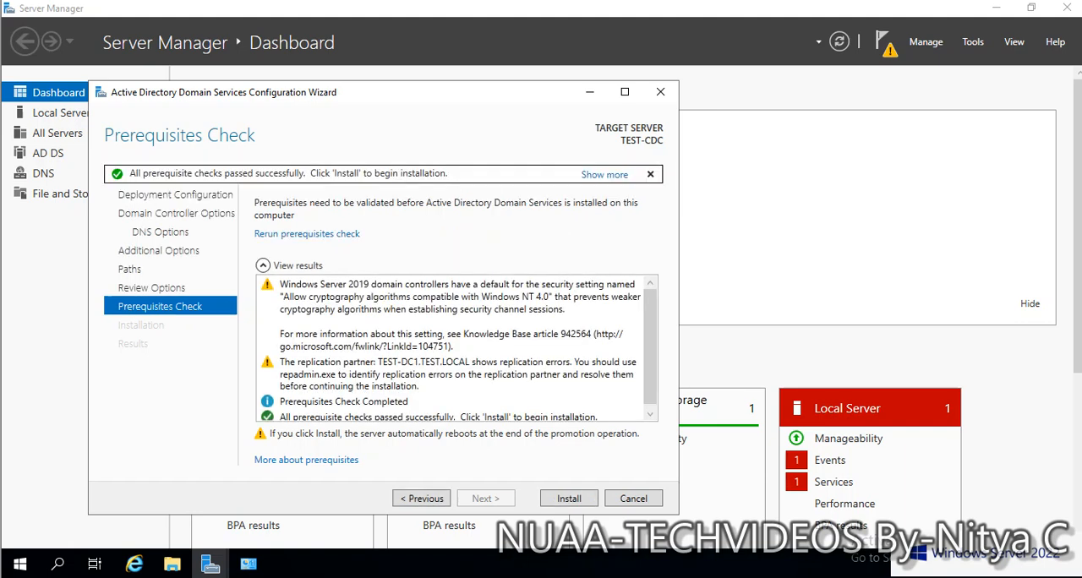
{"action": "key", "text": "Return"}
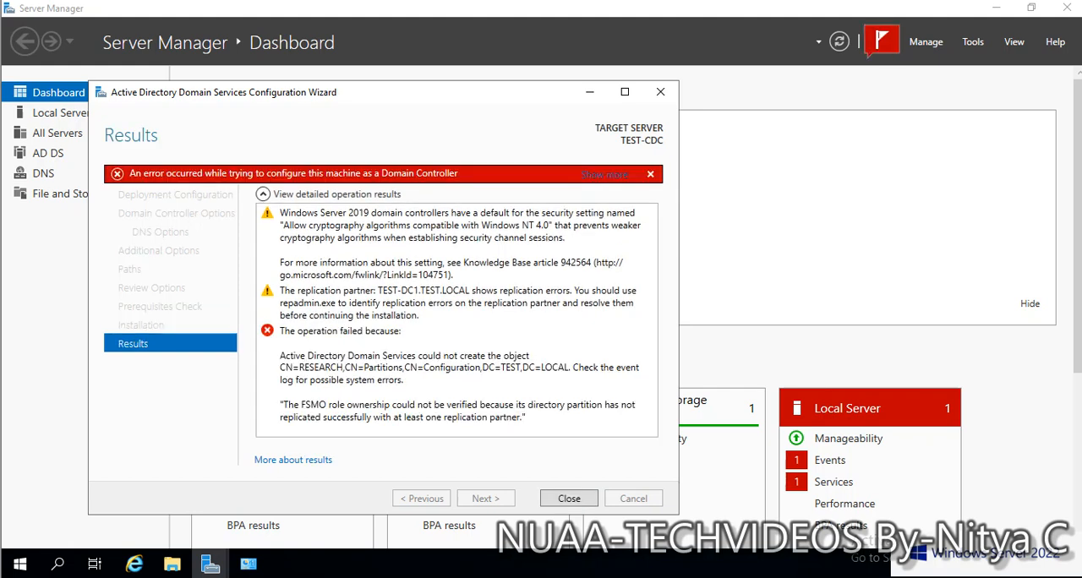
{"action": "left_click", "coordinate": [456, 374]}
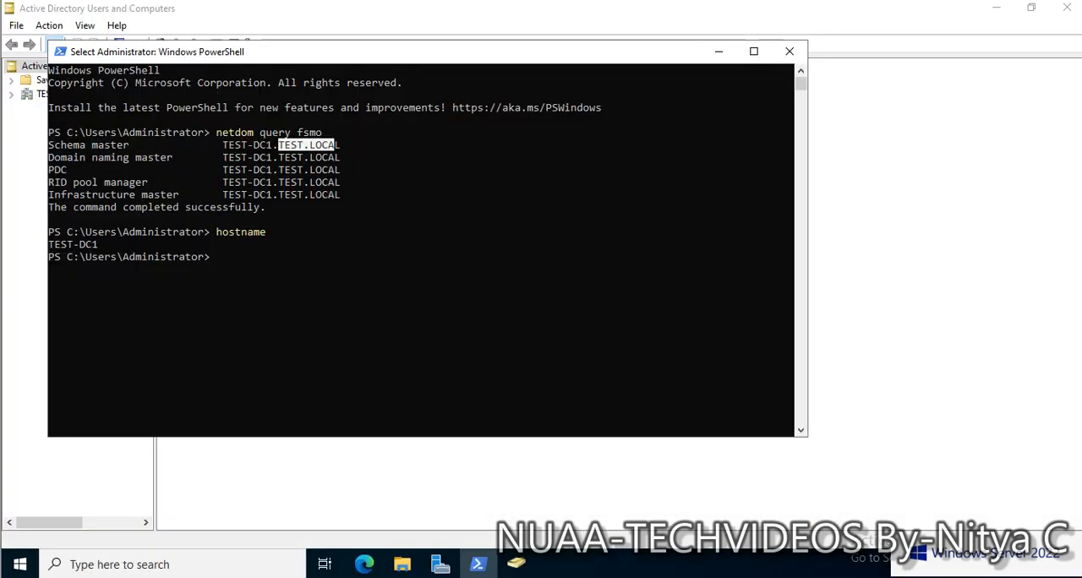
- Switch to Active Directory Users and Computers on TEST-DC1 and examine the domain controllers listed under TEST.LOCAL
{"action": "left_click", "coordinate": [718, 52]}
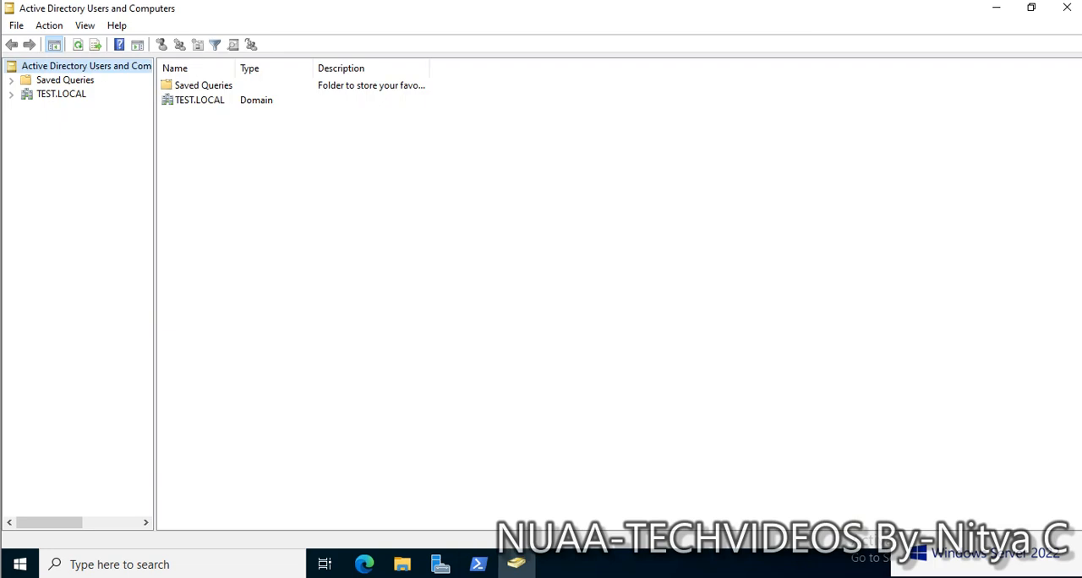
{"action": "left_click", "coordinate": [11, 94]}
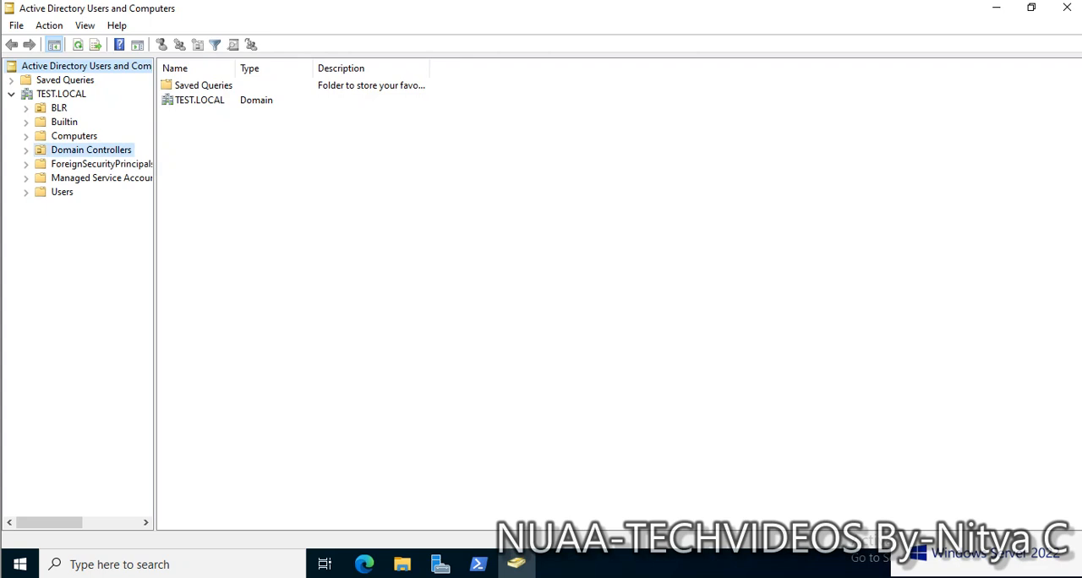
{"action": "left_click", "coordinate": [91, 149]}
{"action": "left_click", "coordinate": [194, 85]}
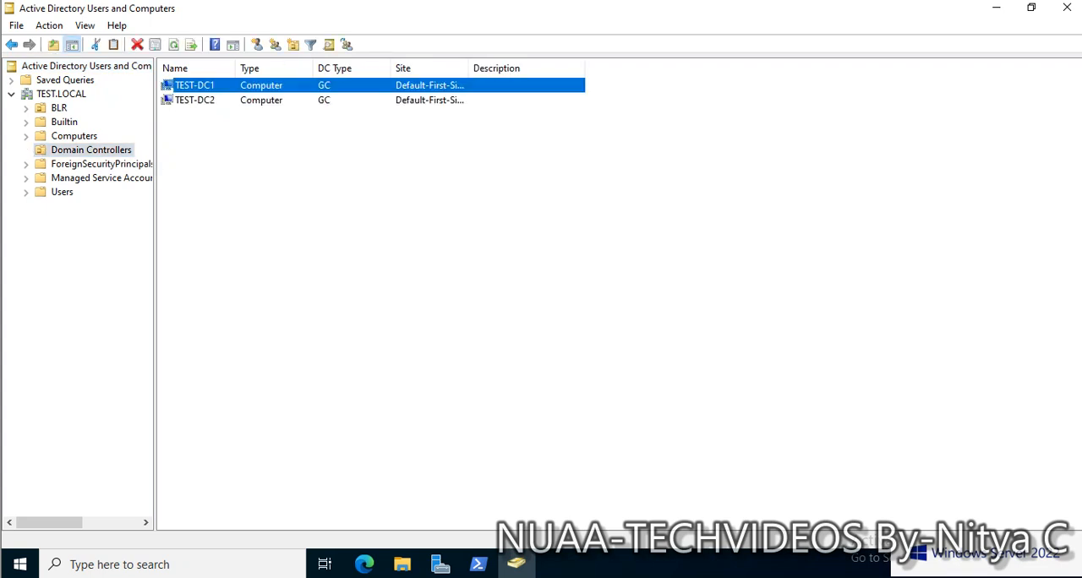
{"action": "left_click", "coordinate": [195, 100]}
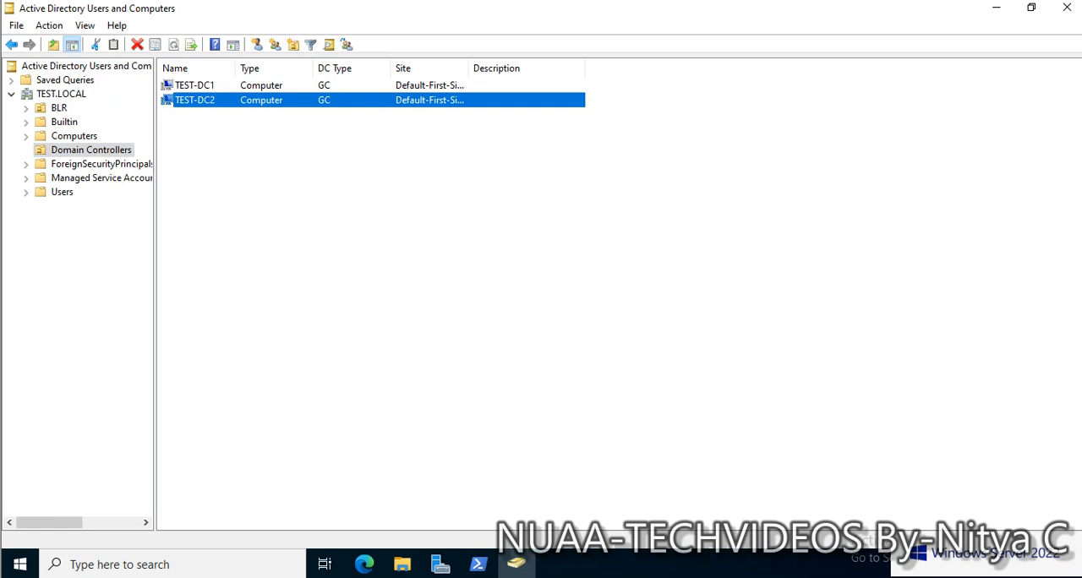
{"action": "right_click", "coordinate": [183, 99]}
{"action": "left_click", "coordinate": [221, 162]}
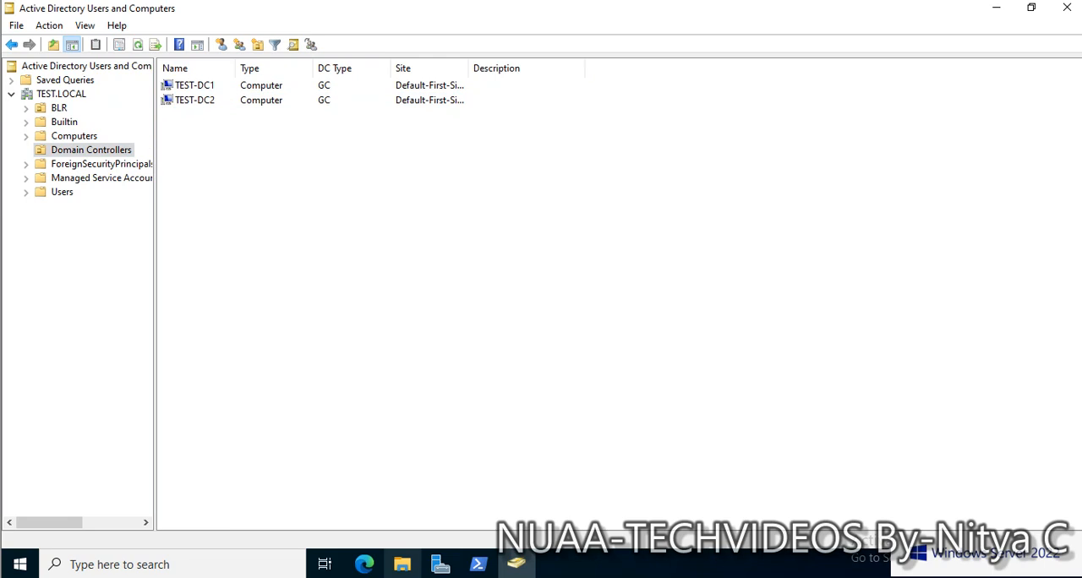
- Switch to PowerShell on TEST-DC1 and ping test-dc2 to check connectivity with the second domain controller
{"action": "left_click", "coordinate": [478, 563]}
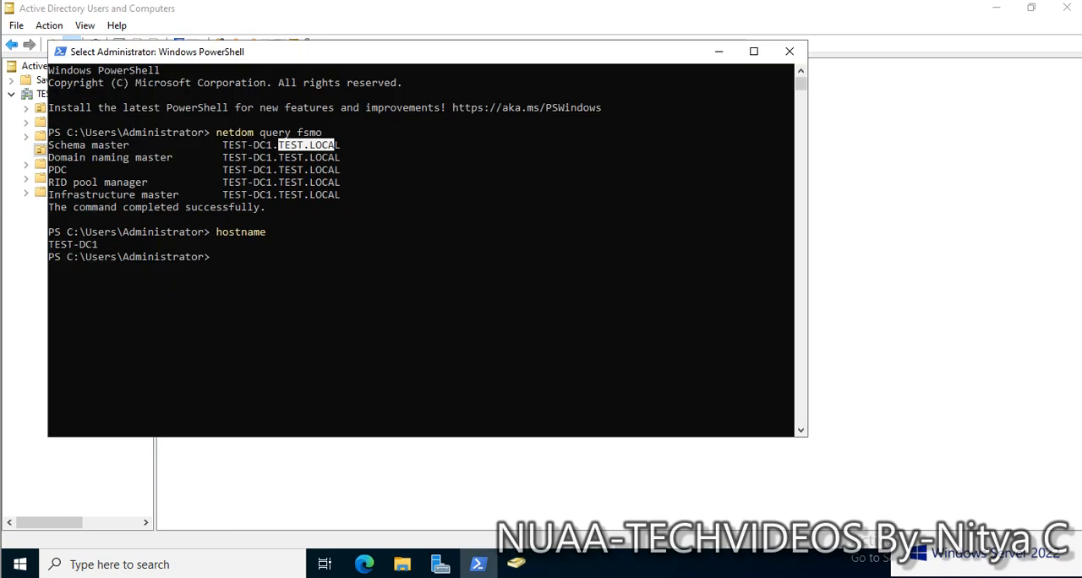
{"action": "left_click_drag", "start_coordinate": [368, 57], "coordinate": [472, 110]}
{"action": "left_click", "coordinate": [498, 297]}
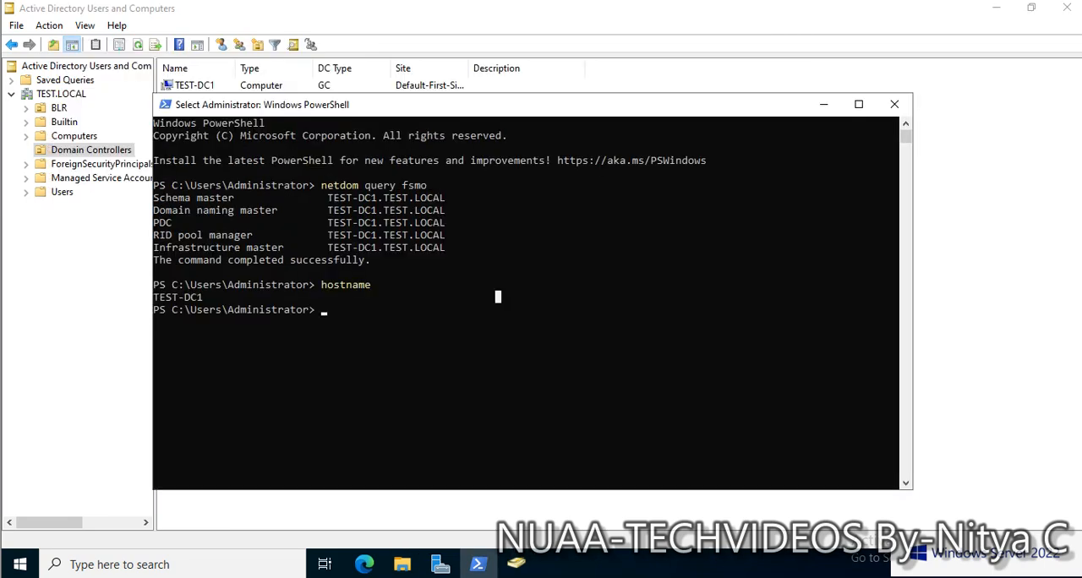
{"action": "left_click_drag", "start_coordinate": [472, 108], "coordinate": [507, 150]}
{"action": "left_click", "coordinate": [427, 352]}
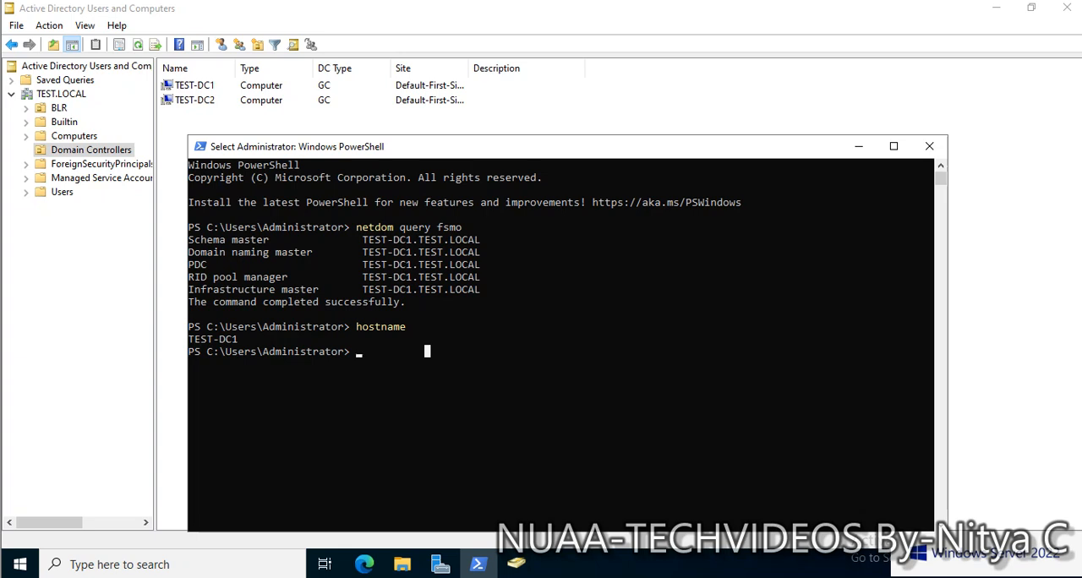
{"action": "type", "text": "ping "}
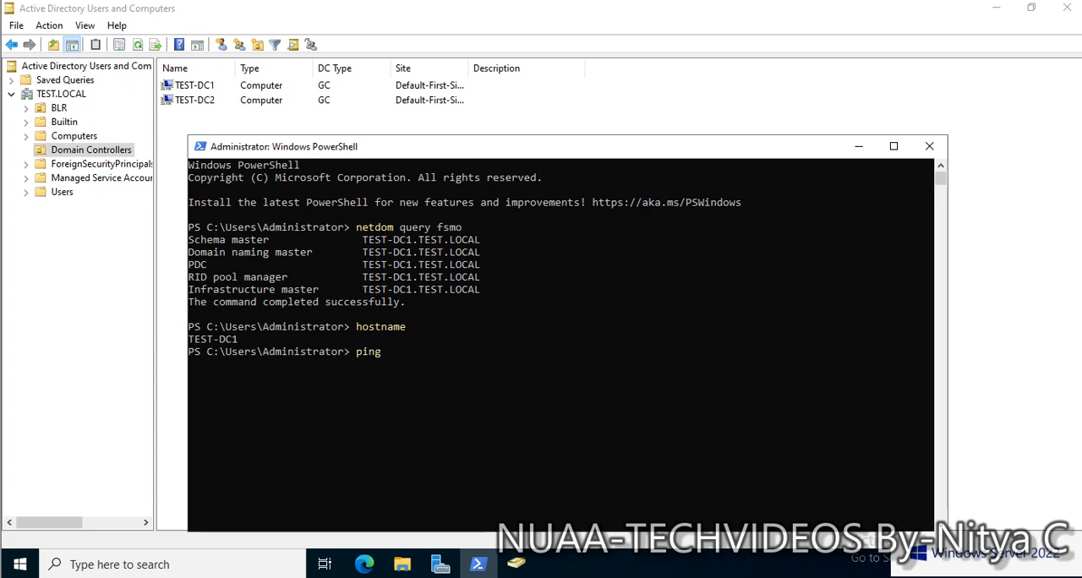
{"action": "type", "text": "test-dc2"}
{"action": "key", "text": "Return"}
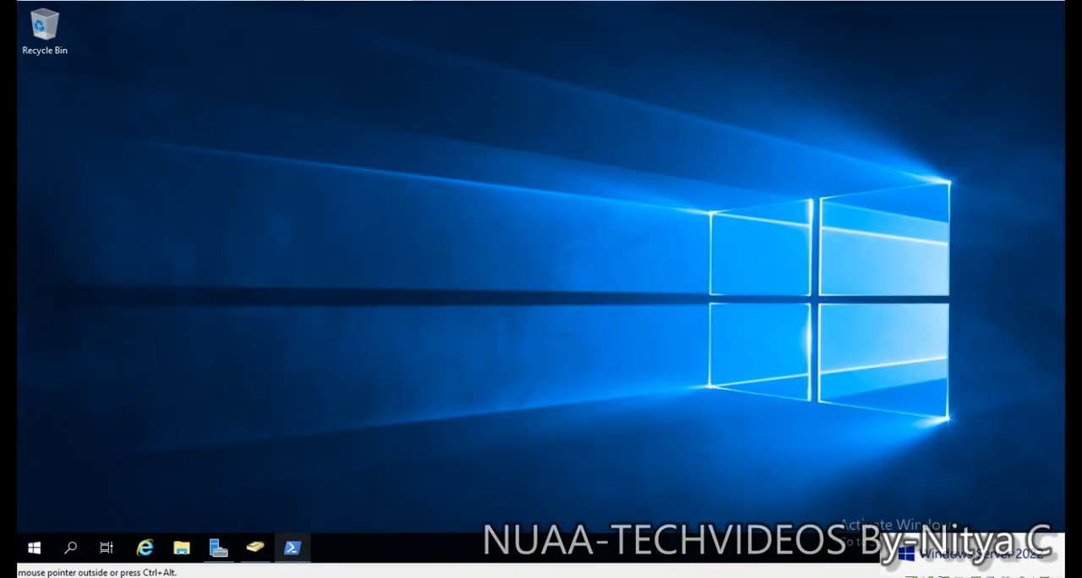
{"action": "left_click", "coordinate": [218, 547]}
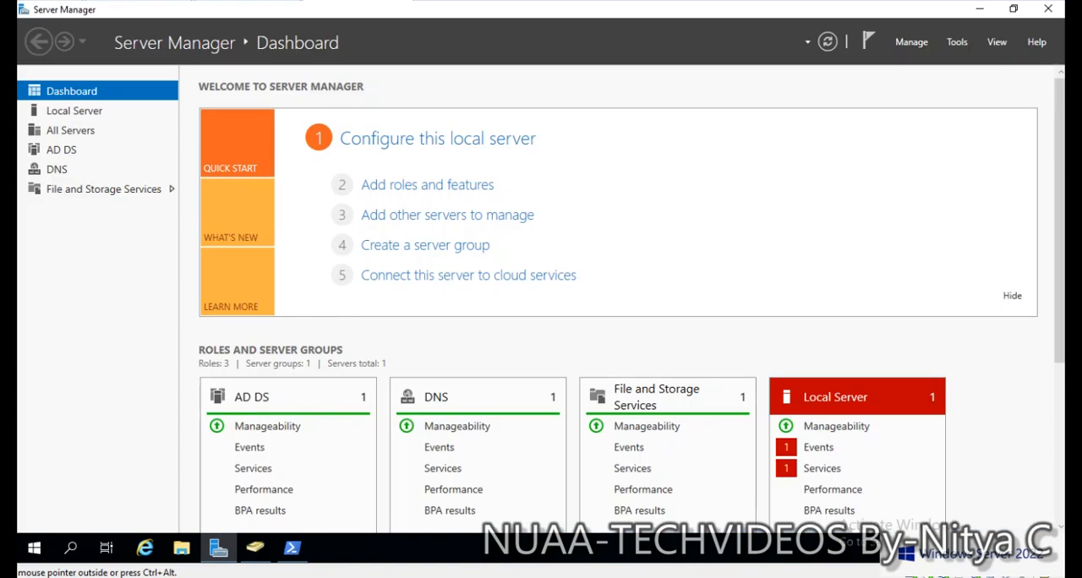
{"action": "left_click", "coordinate": [911, 42]}
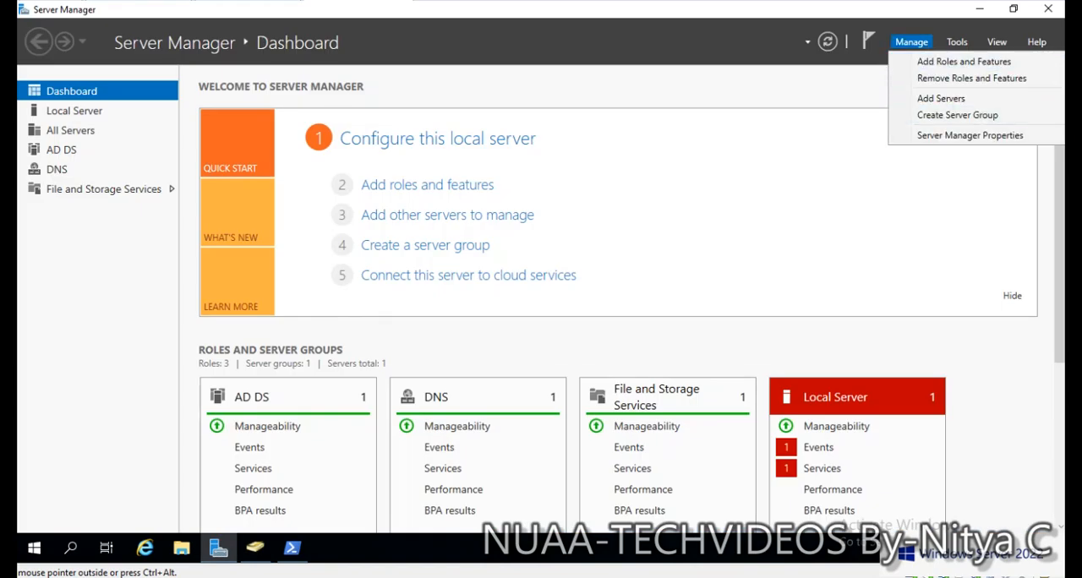
{"action": "left_click", "coordinate": [427, 184]}
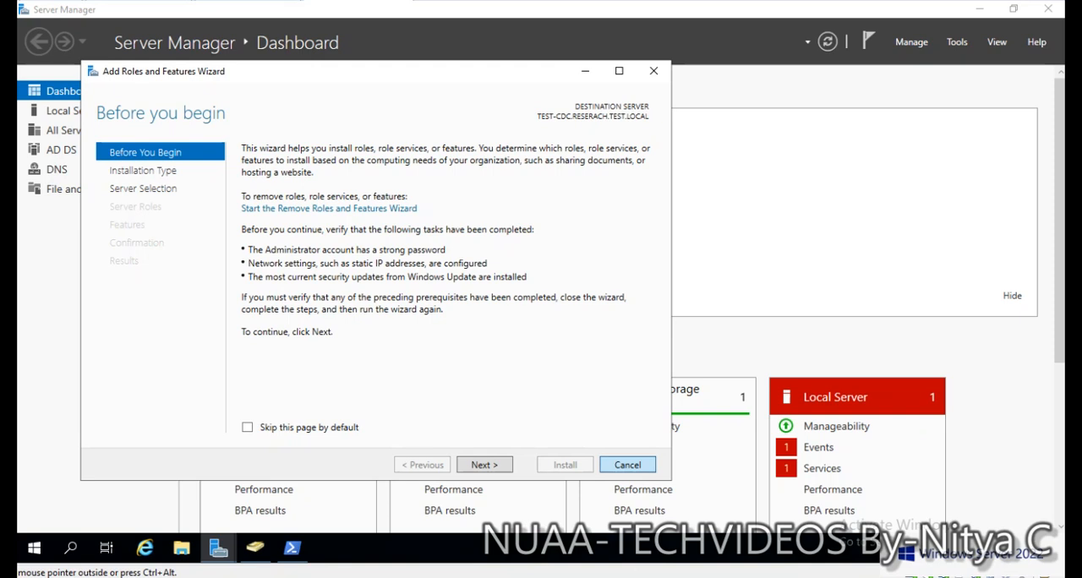
{"action": "left_click", "coordinate": [627, 464]}
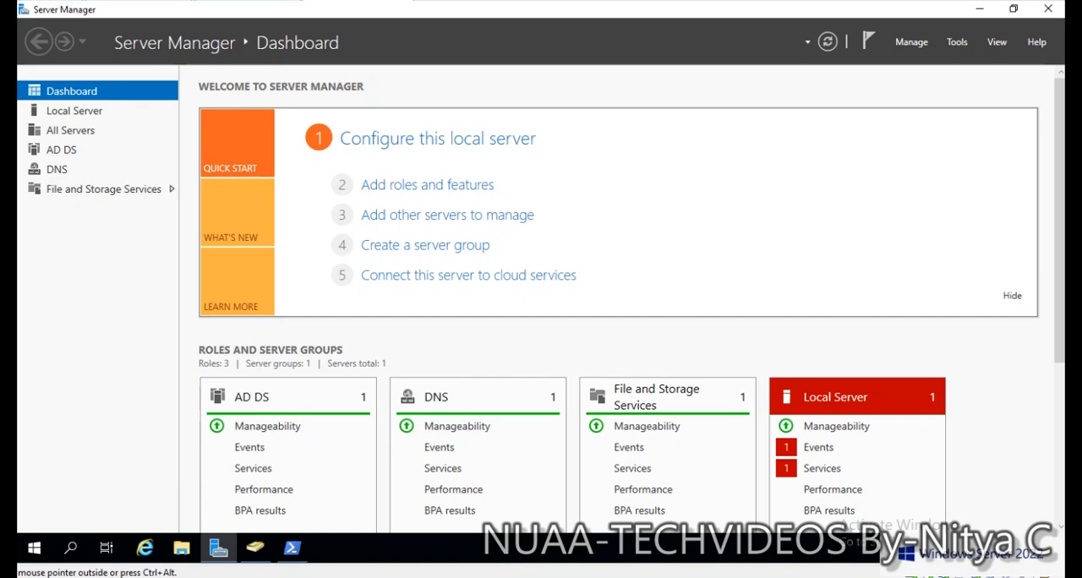
- Open Active Directory Users and Computers on TEST-CDC, maximize it and expand the RESERACH.TEST.LOCAL domain with a wider console tree
{"action": "left_click", "coordinate": [956, 42]}
{"action": "left_click", "coordinate": [896, 127]}
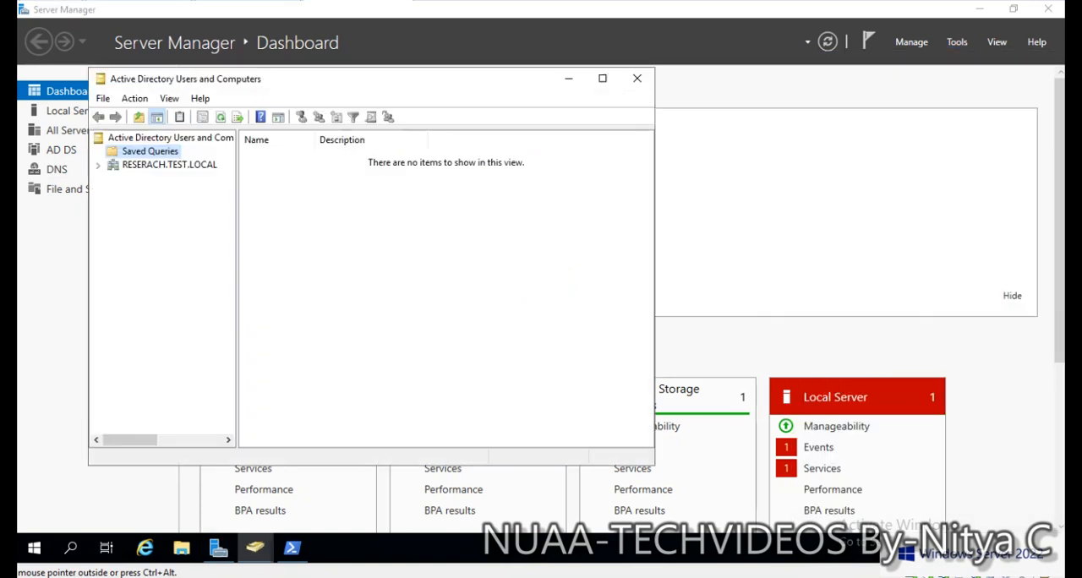
{"action": "left_click", "coordinate": [601, 78]}
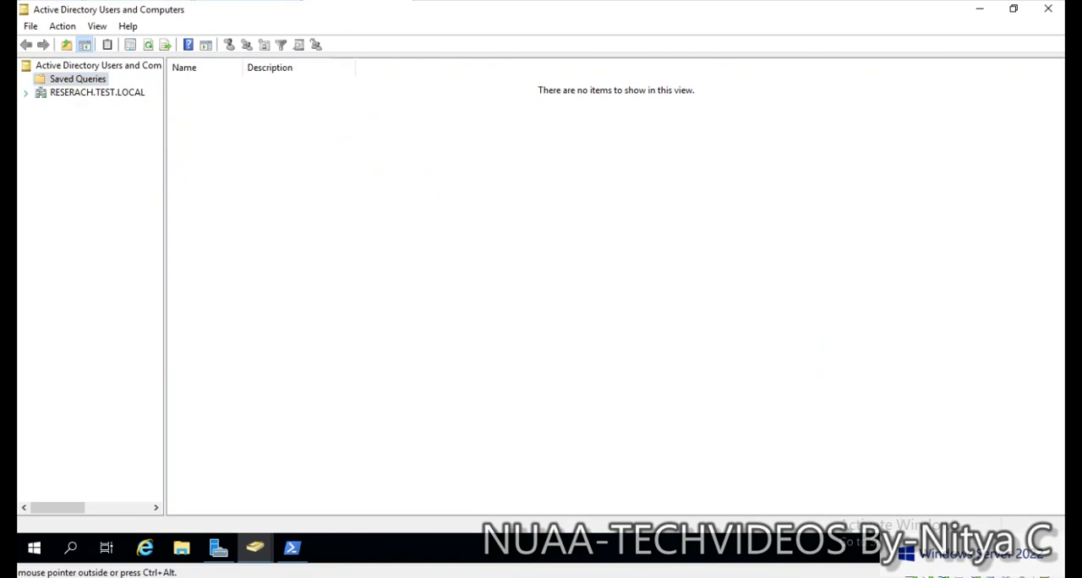
{"action": "left_click", "coordinate": [27, 93]}
{"action": "left_click_drag", "start_coordinate": [164, 198], "coordinate": [303, 199]}
{"action": "left_click", "coordinate": [97, 92]}
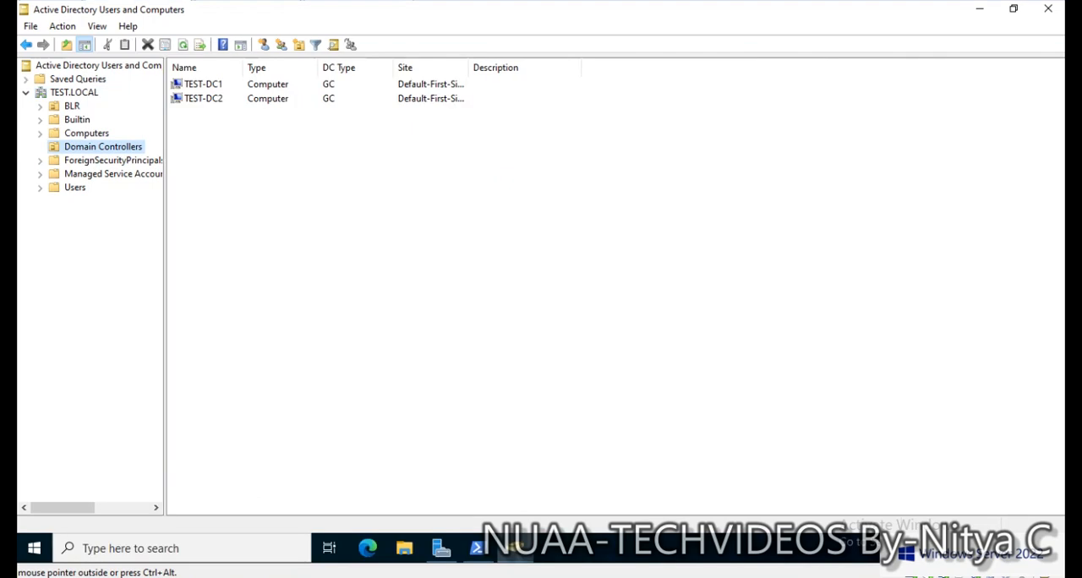
- On the parent domain controller, change the managed domain from TEST.LOCAL to its child domain RESERACH.TEST.LOCAL
{"action": "right_click", "coordinate": [78, 91]}
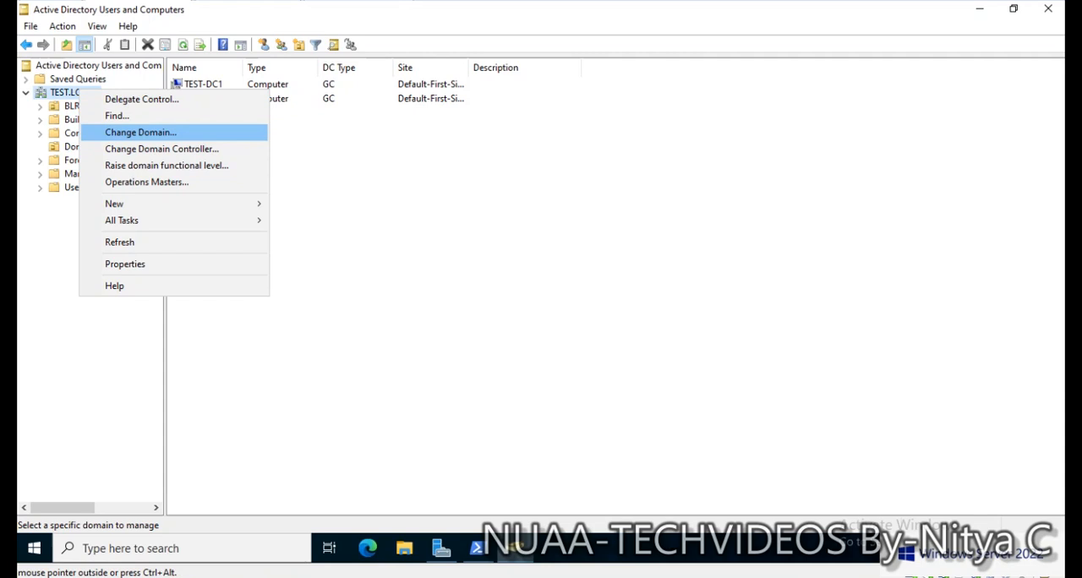
{"action": "left_click", "coordinate": [140, 131]}
{"action": "left_click", "coordinate": [656, 248]}
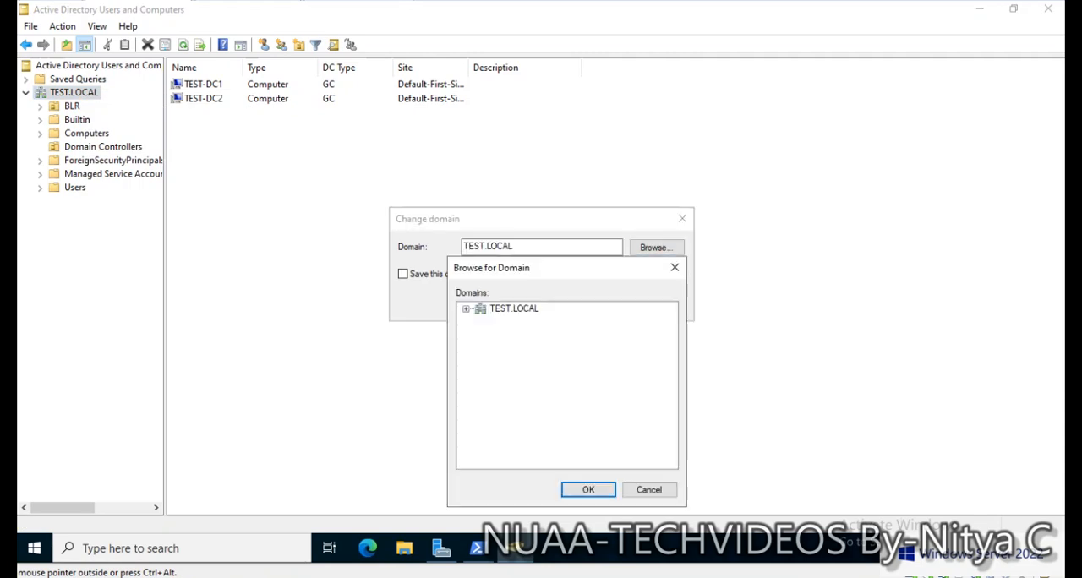
{"action": "left_click", "coordinate": [466, 310]}
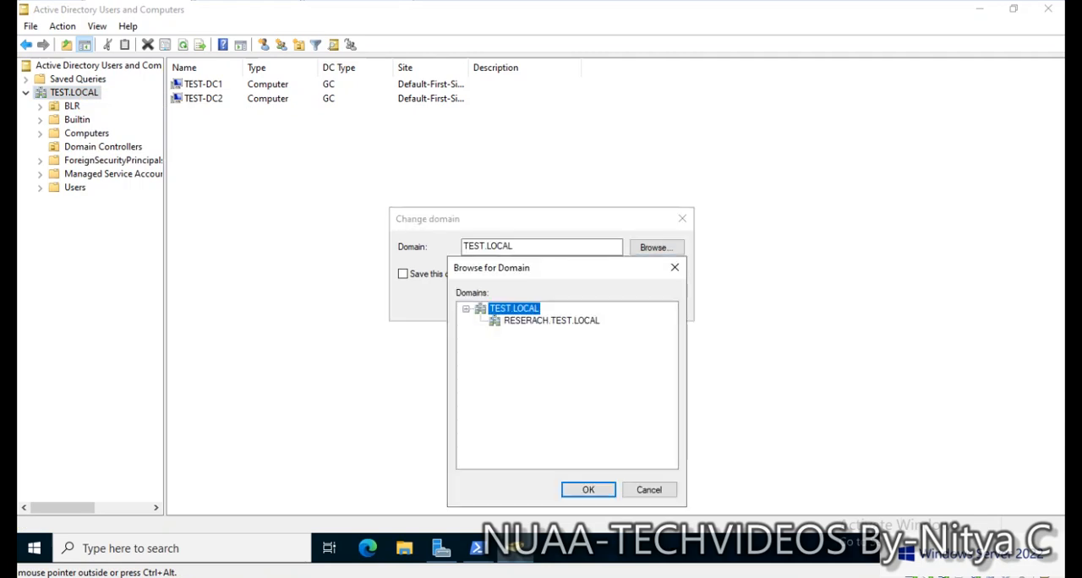
{"action": "left_click", "coordinate": [551, 321]}
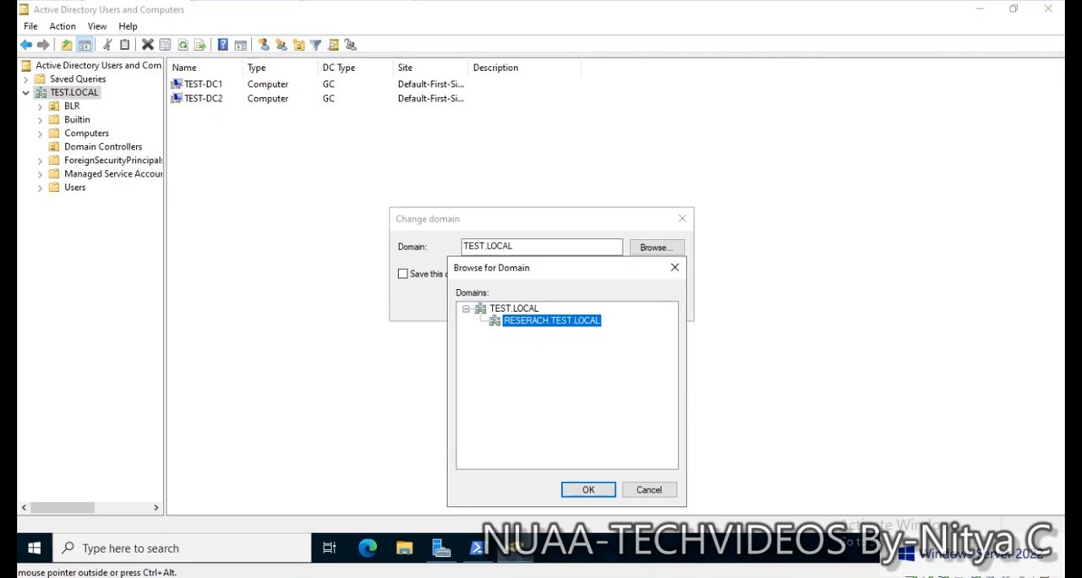
{"action": "left_click", "coordinate": [588, 491]}
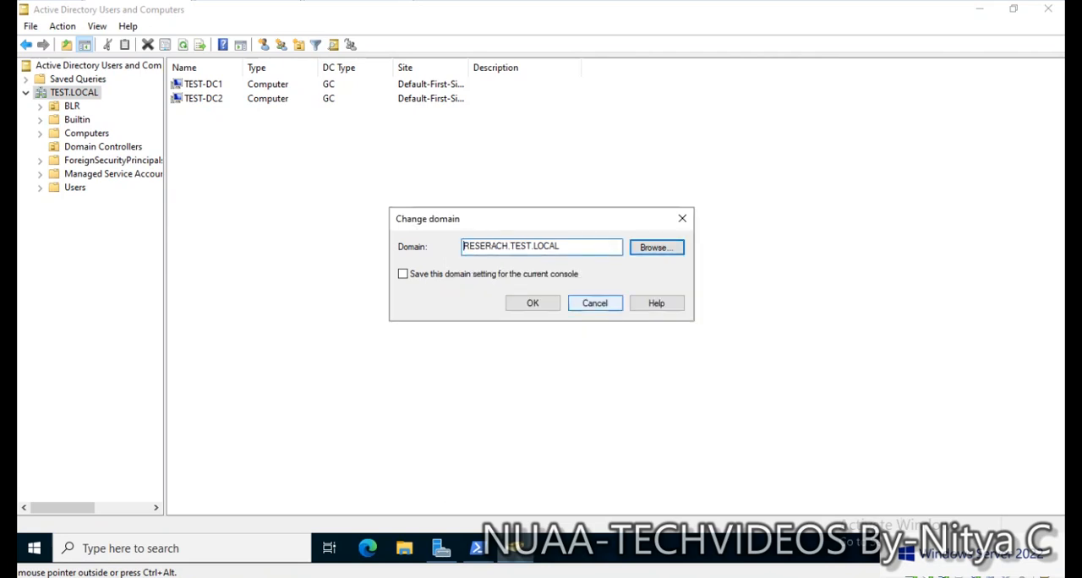
{"action": "left_click", "coordinate": [533, 303]}
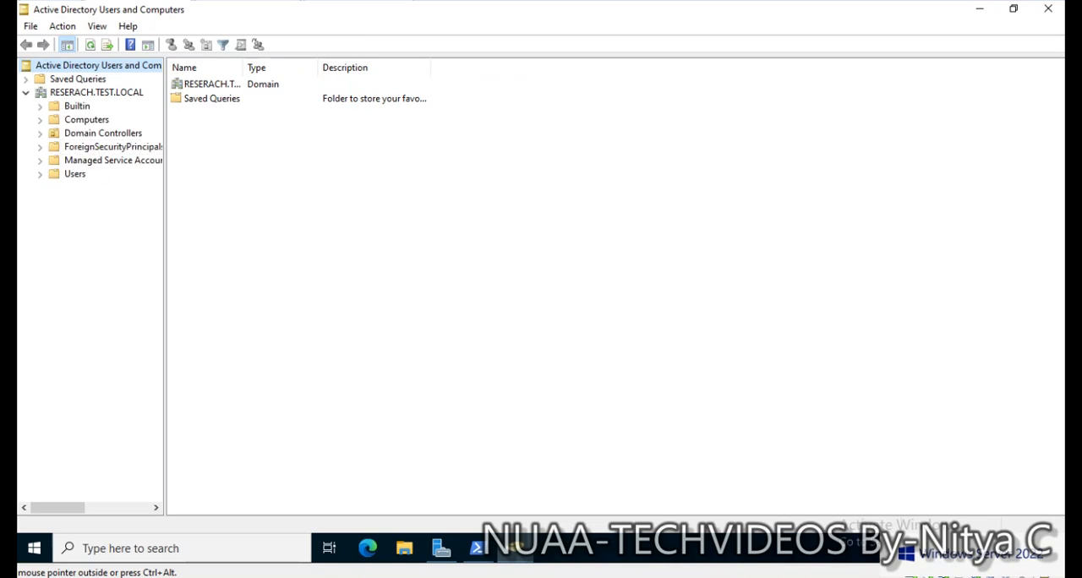
{"action": "right_click", "coordinate": [74, 93]}
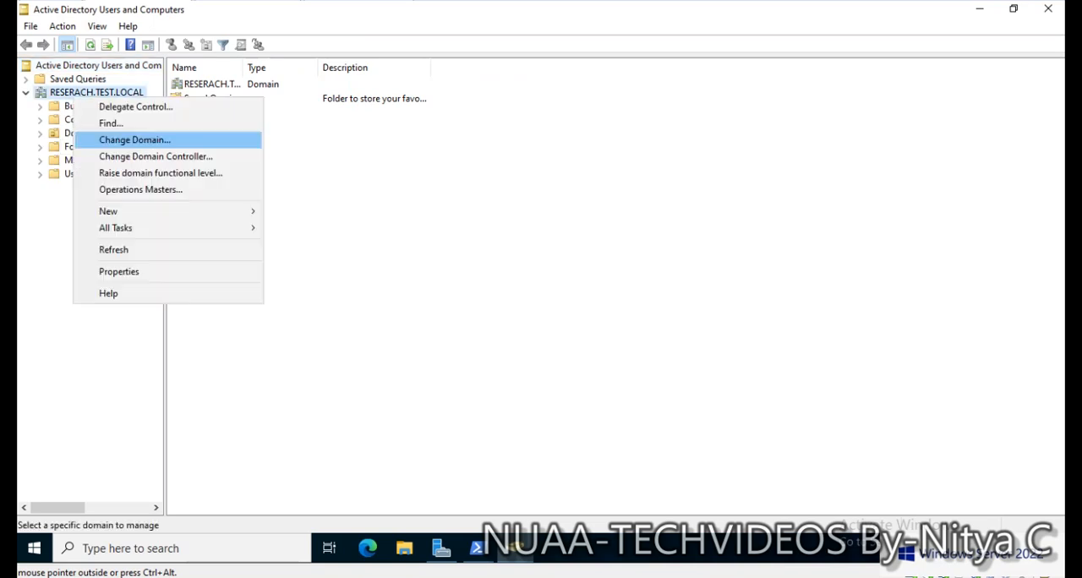
{"action": "mouse_move", "coordinate": [127, 211]}
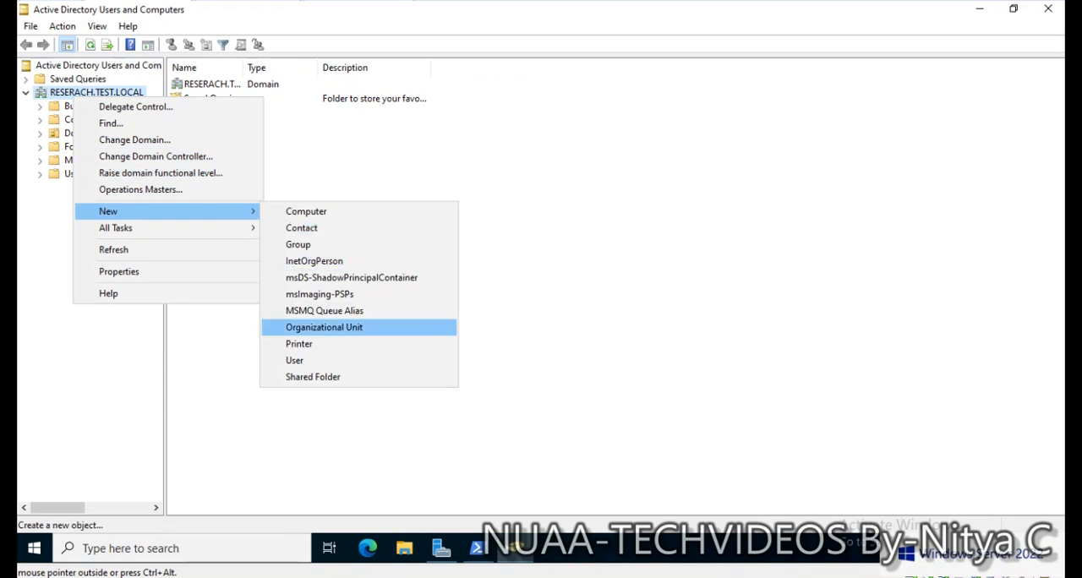
{"action": "left_click", "coordinate": [294, 360]}
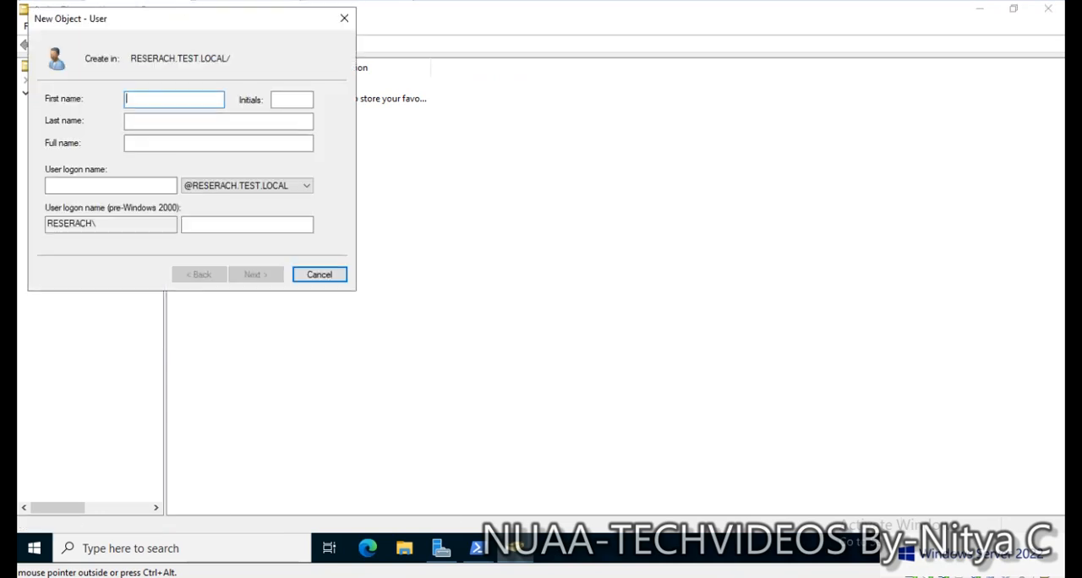
{"action": "left_click", "coordinate": [319, 274]}
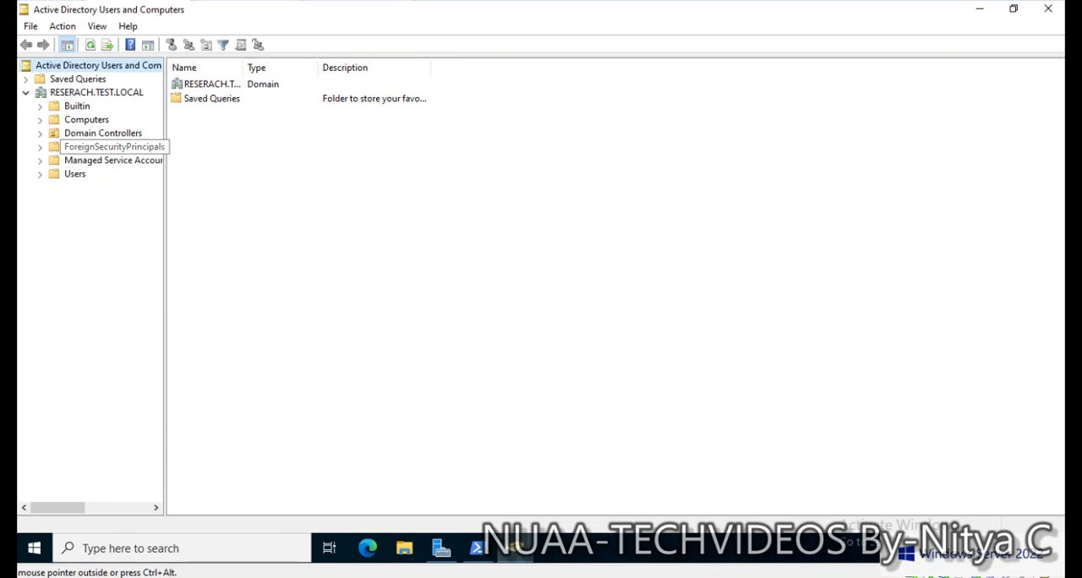
- Create an organizational unit named CHN directly under RESERACH.TEST.LOCAL, keeping its protection from accidental deletion
{"action": "right_click", "coordinate": [75, 92]}
{"action": "mouse_move", "coordinate": [177, 203]}
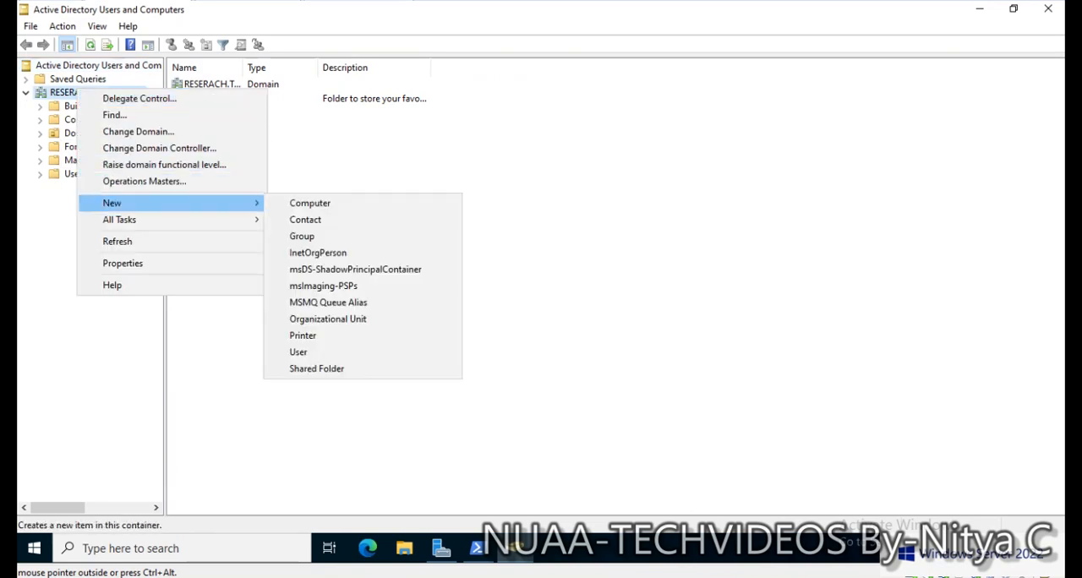
{"action": "left_click", "coordinate": [328, 319]}
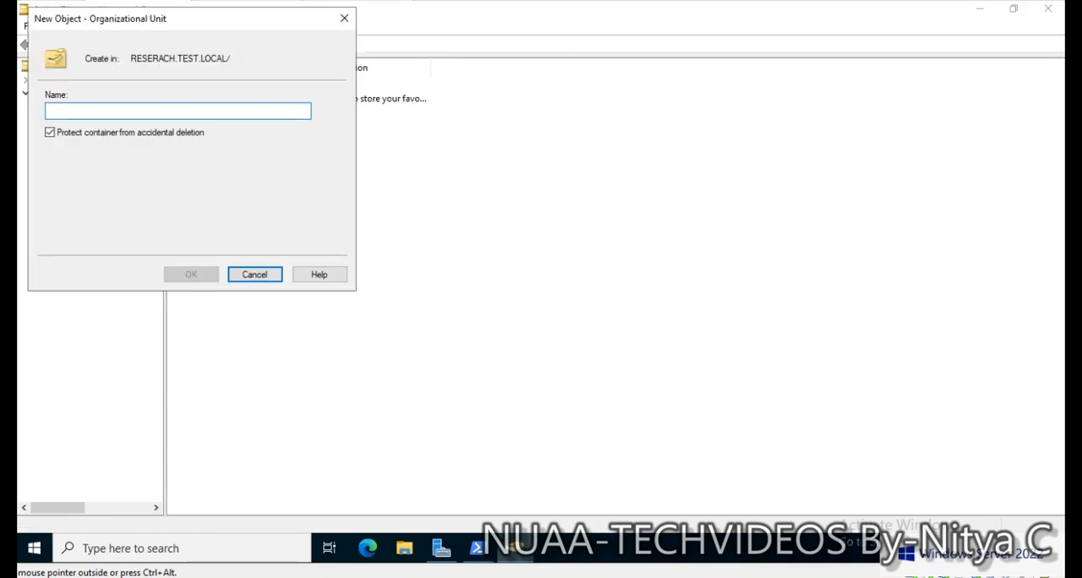
{"action": "type", "text": "CHN"}
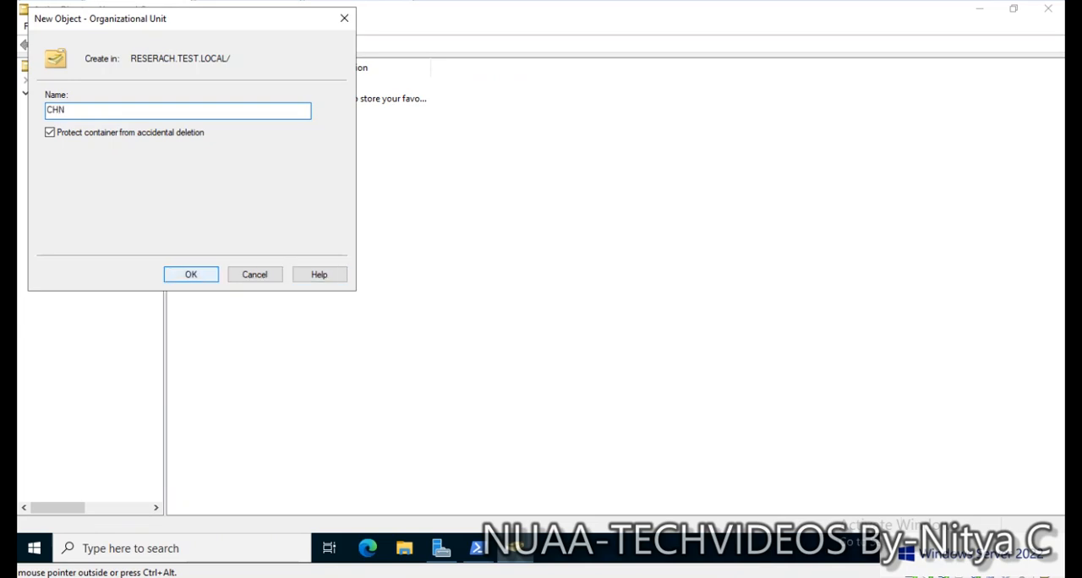
{"action": "left_click", "coordinate": [191, 274]}
- Create a computer account named CLIENT1 in the CHN organizational unit, leaving Domain Admins as the default group allowed to join it
{"action": "right_click", "coordinate": [72, 187]}
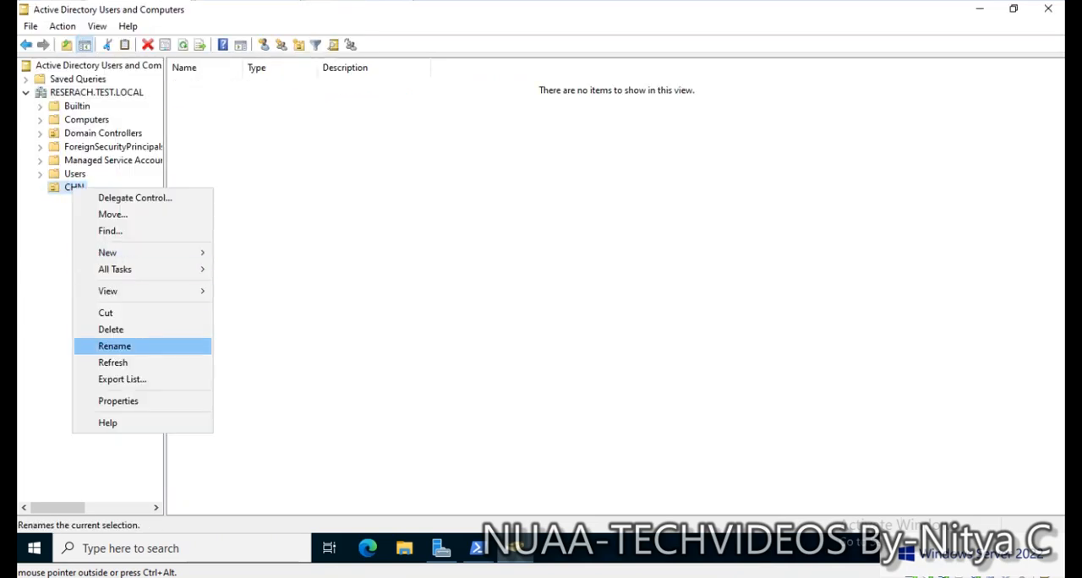
{"action": "mouse_move", "coordinate": [108, 291]}
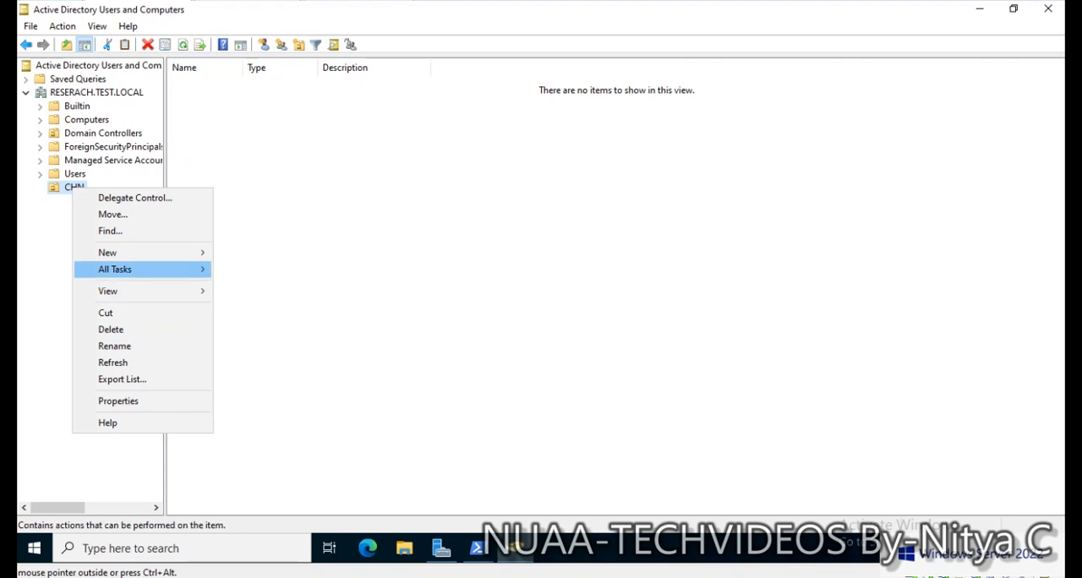
{"action": "mouse_move", "coordinate": [108, 253]}
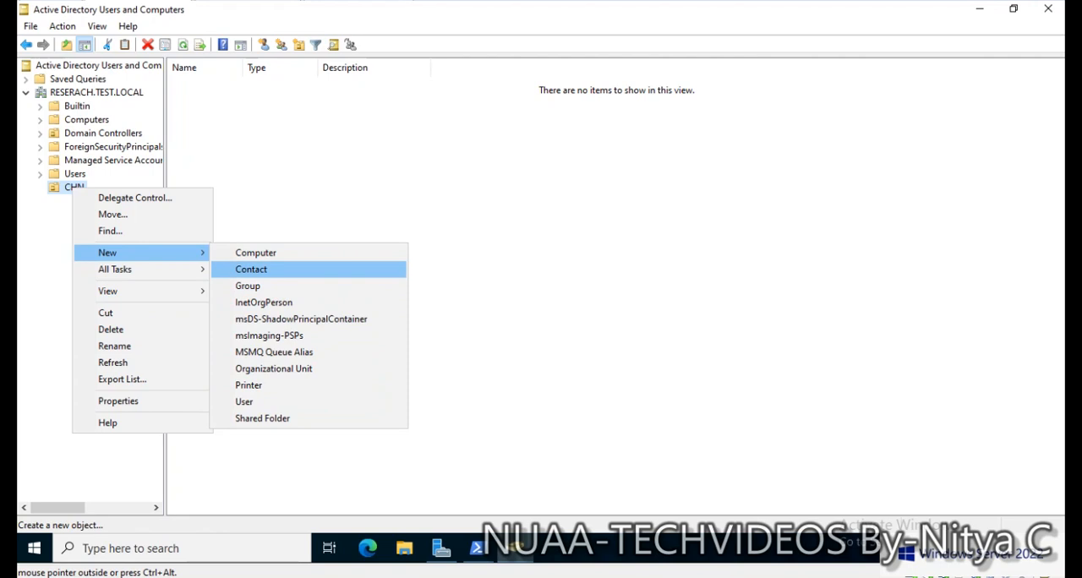
{"action": "left_click", "coordinate": [255, 253]}
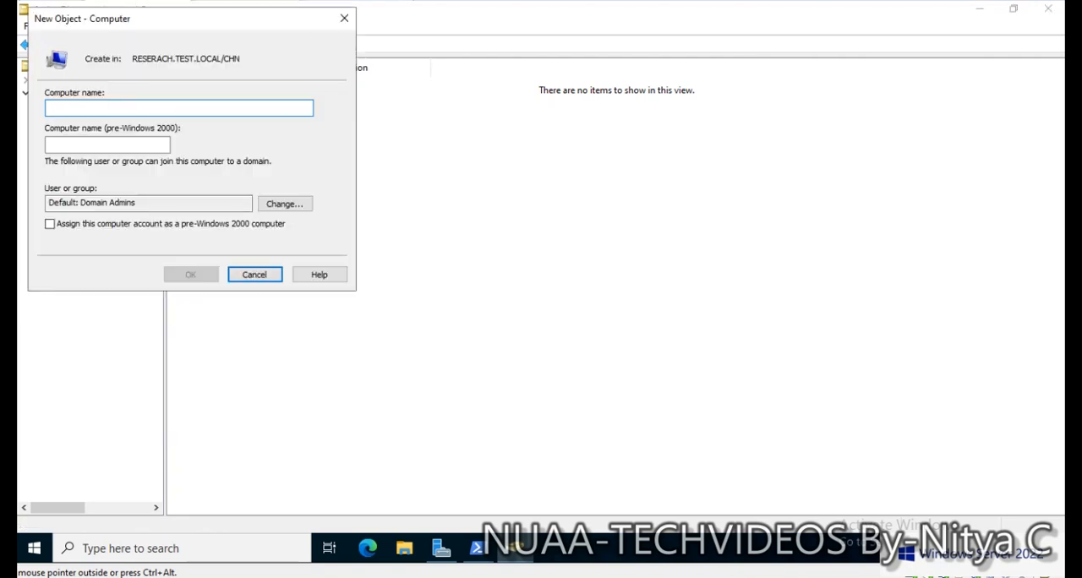
{"action": "type", "text": "CLIEN"}
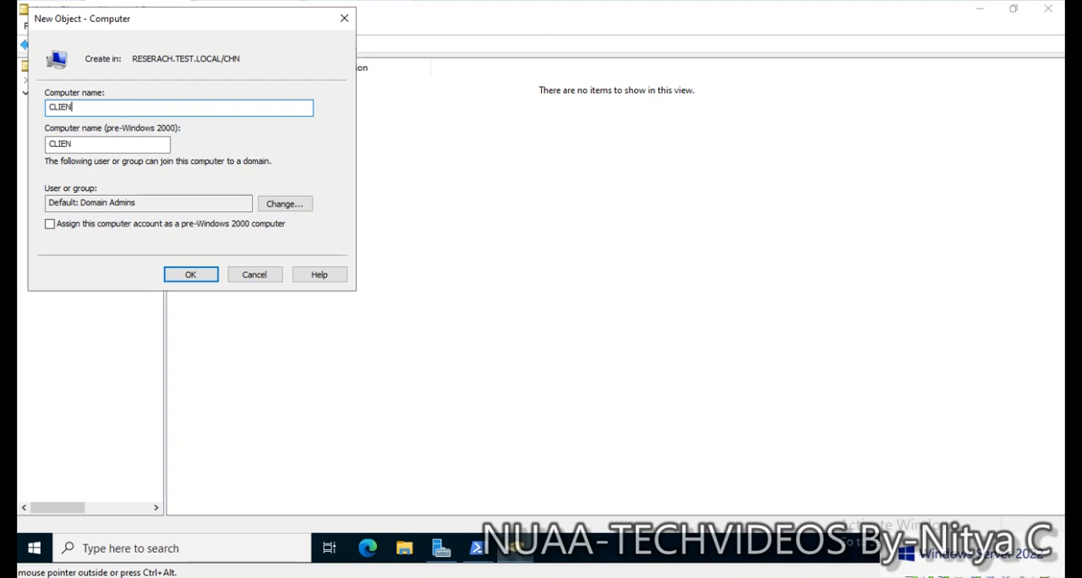
{"action": "type", "text": "T1"}
{"action": "key", "text": "Return"}
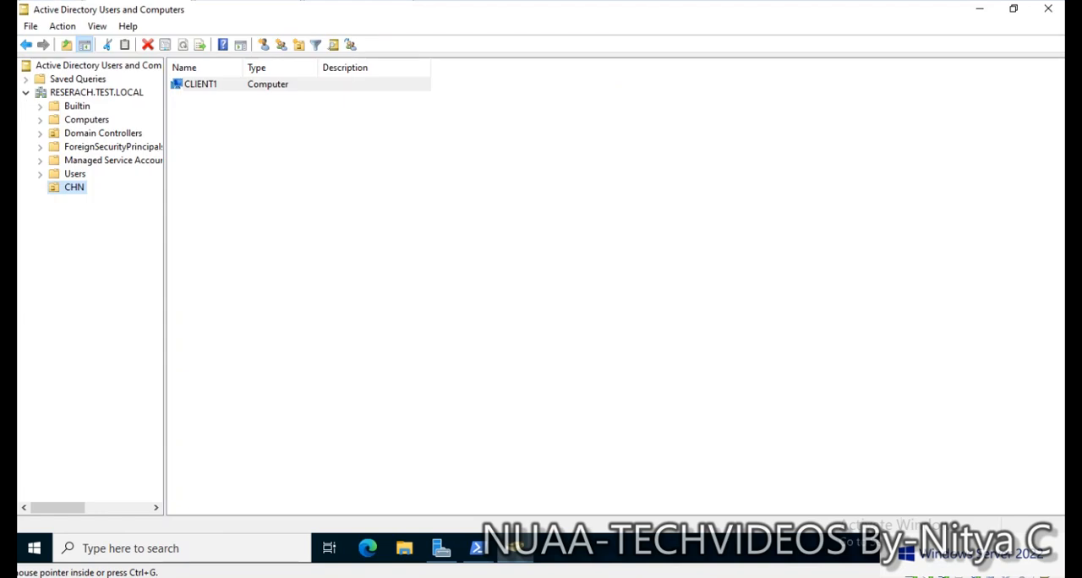
- Switch to TEST-CDC, refresh RESERACH.TEST.LOCAL and check the CHN organizational unit for the CLIENT1 computer
{"action": "left_click", "coordinate": [6, 132]}
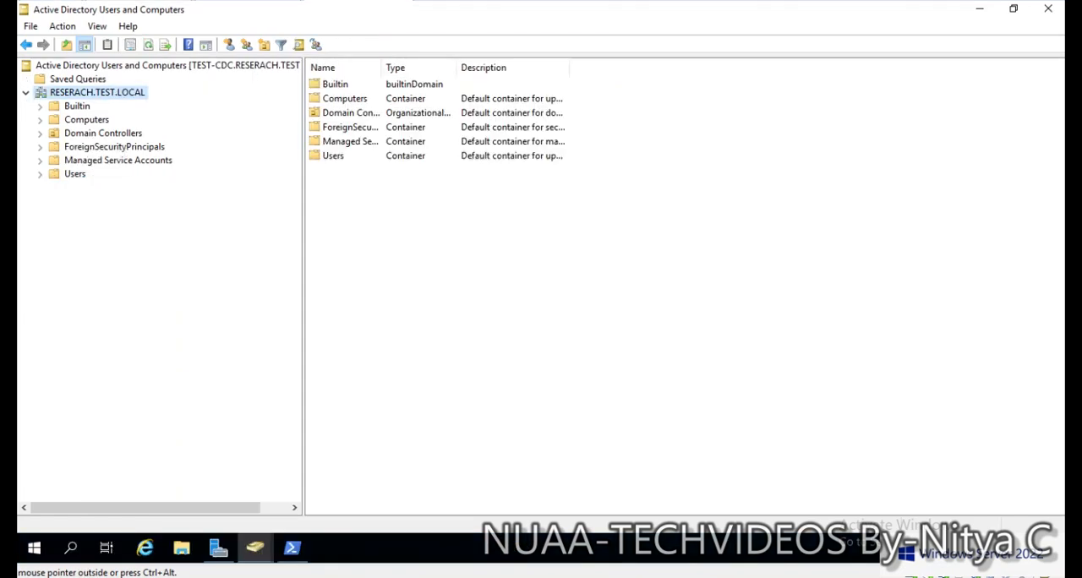
{"action": "left_click", "coordinate": [148, 45]}
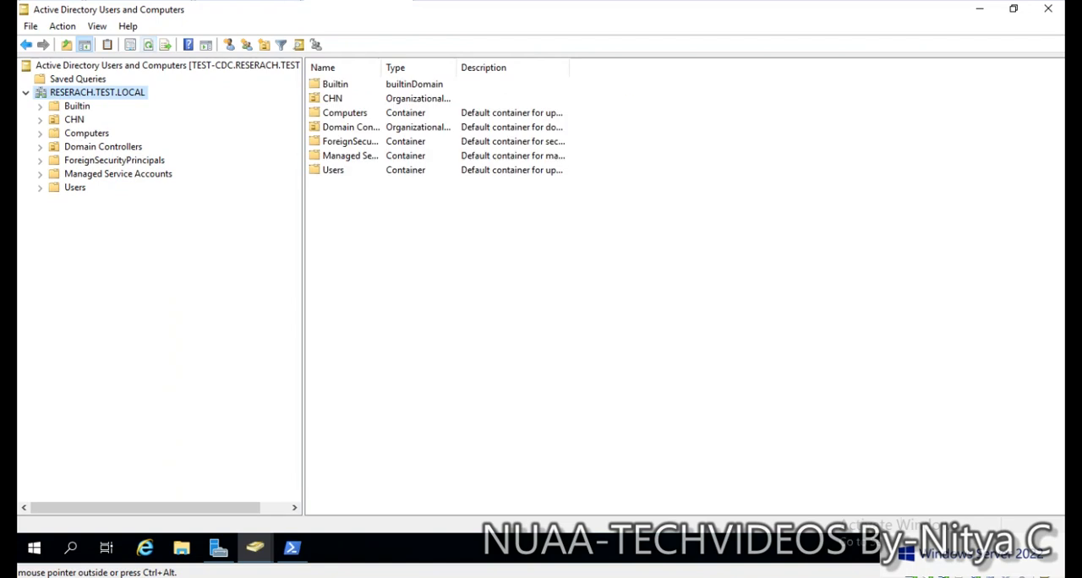
{"action": "left_click", "coordinate": [75, 120]}
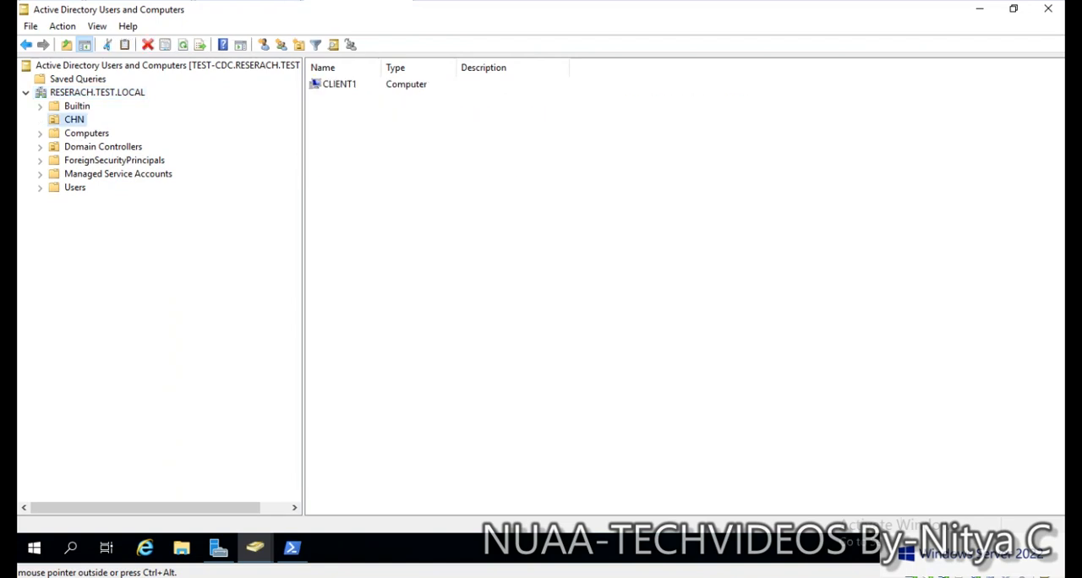
{"action": "left_click", "coordinate": [339, 84]}
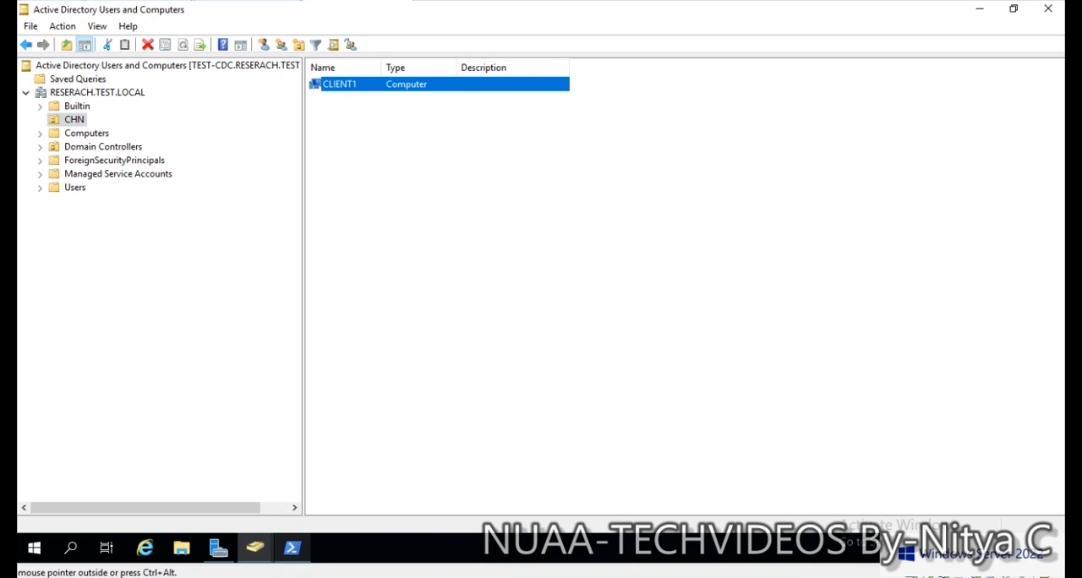
- Switch to PowerShell on TEST-CDC and examine the PDC, RID pool manager and Infrastructure master holders in the netdom query fsmo output
{"action": "left_click", "coordinate": [292, 547]}
{"action": "left_click", "coordinate": [358, 256]}
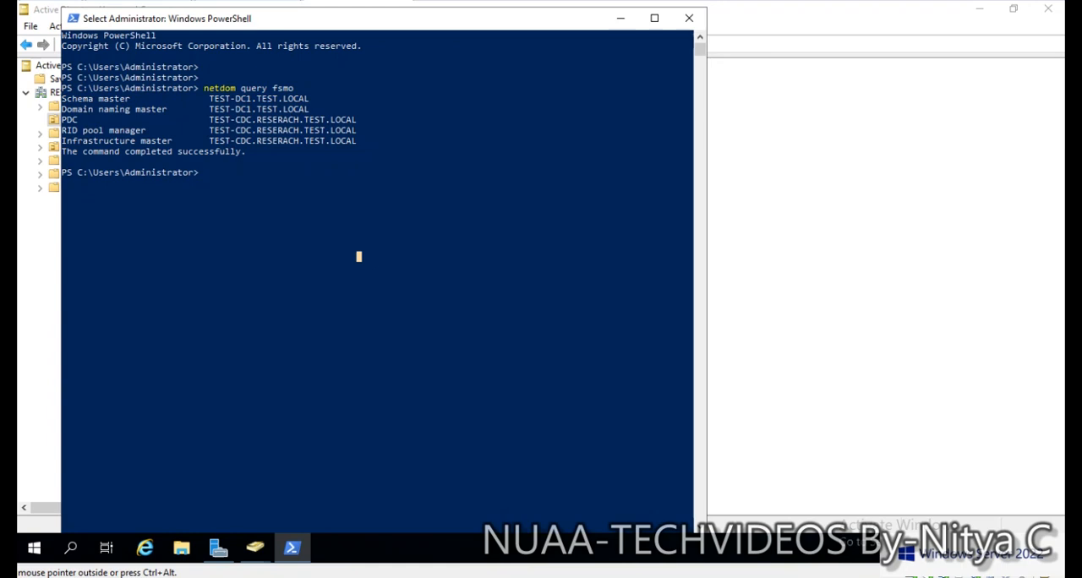
{"action": "left_click_drag", "start_coordinate": [64, 119], "coordinate": [424, 151]}
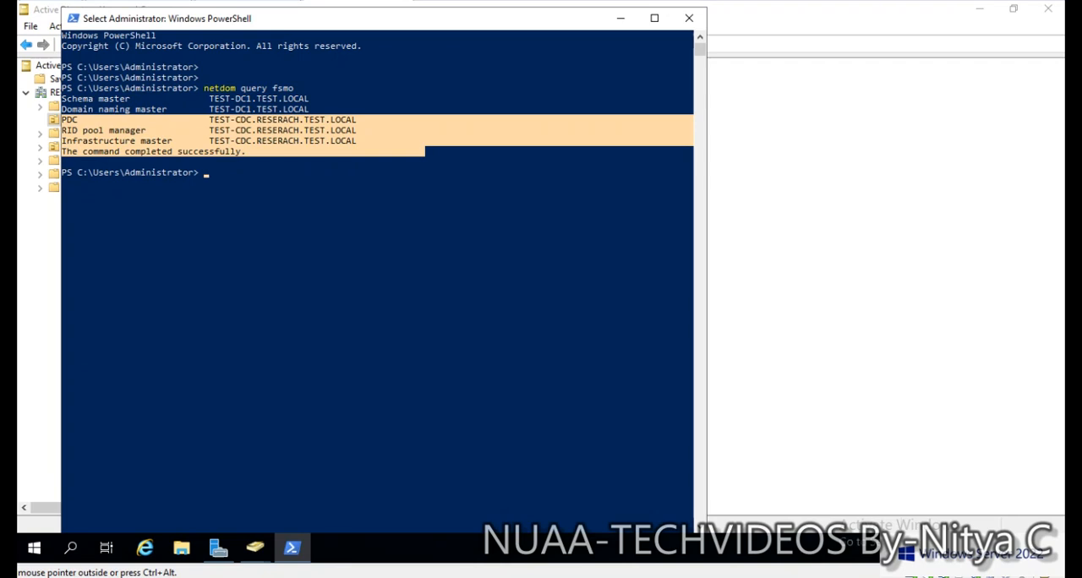
- Run hostname in PowerShell on TEST-CDC and compare the server's name with the PDC role holder
{"action": "left_click", "coordinate": [227, 172]}
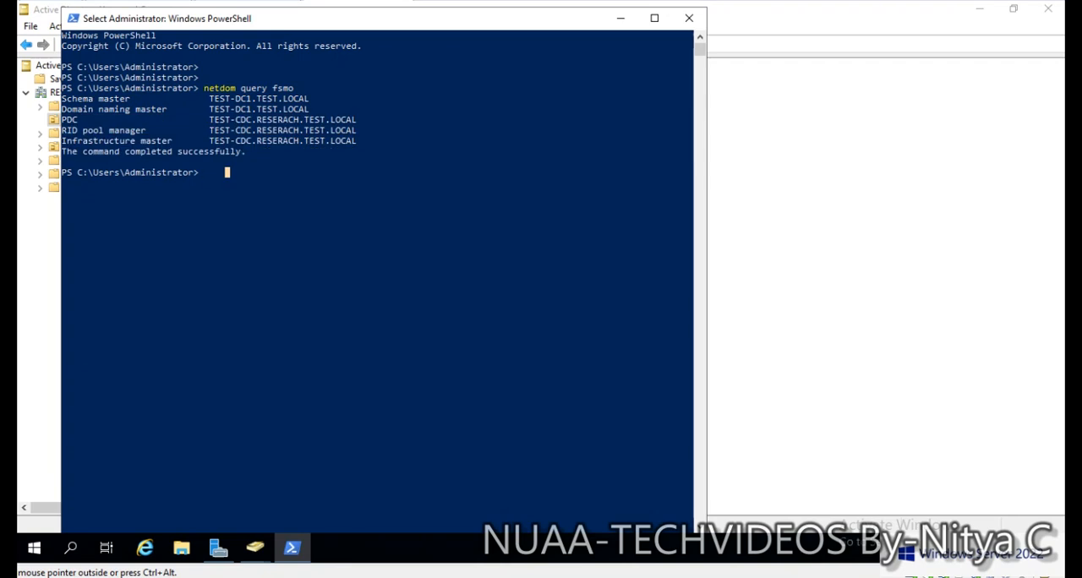
{"action": "key", "text": "Escape"}
{"action": "type", "text": "hostname"}
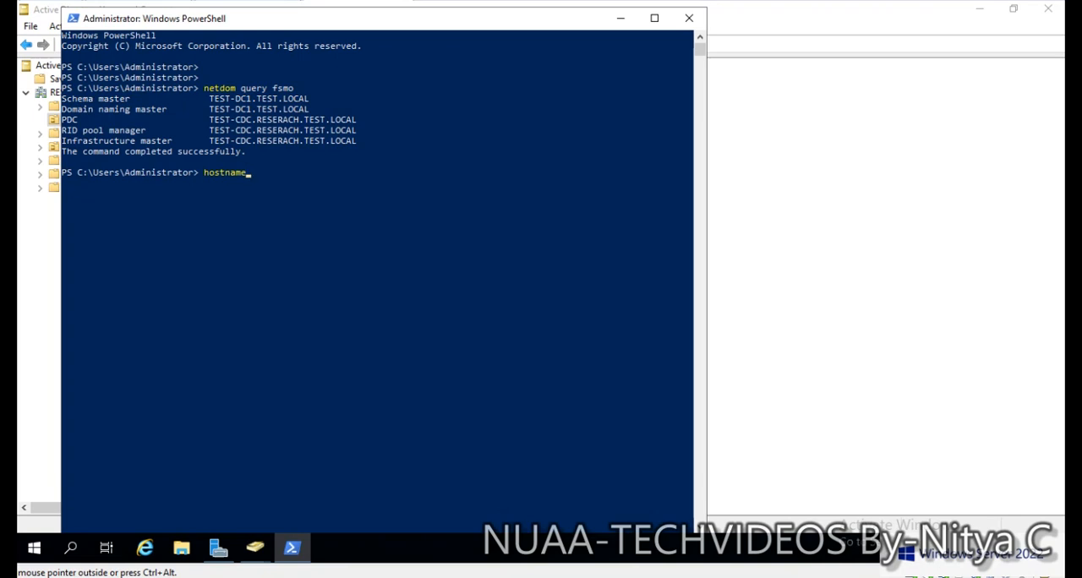
{"action": "key", "text": "Return"}
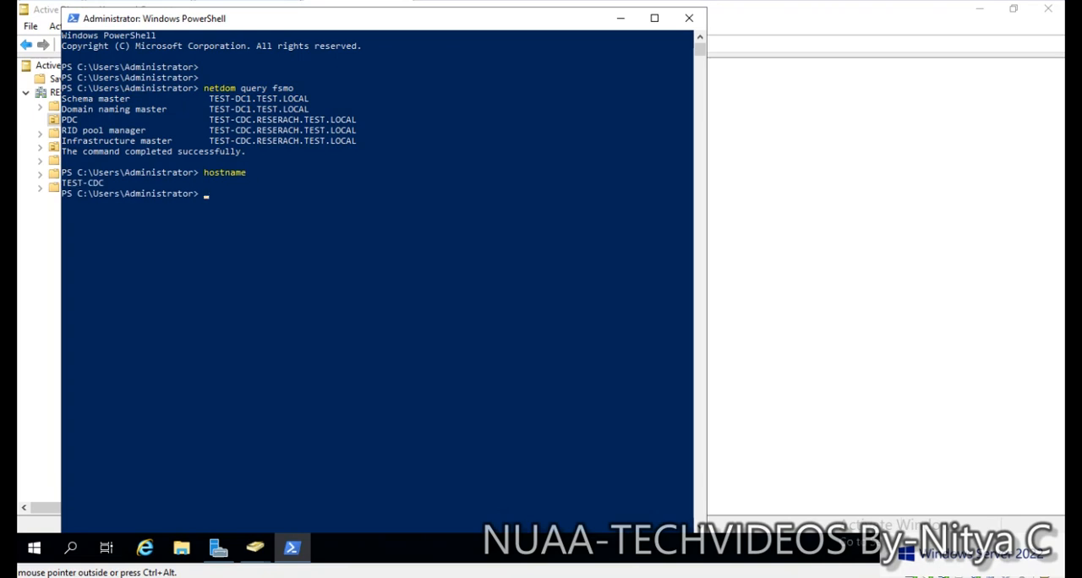
{"action": "left_click_drag", "start_coordinate": [214, 120], "coordinate": [260, 119]}
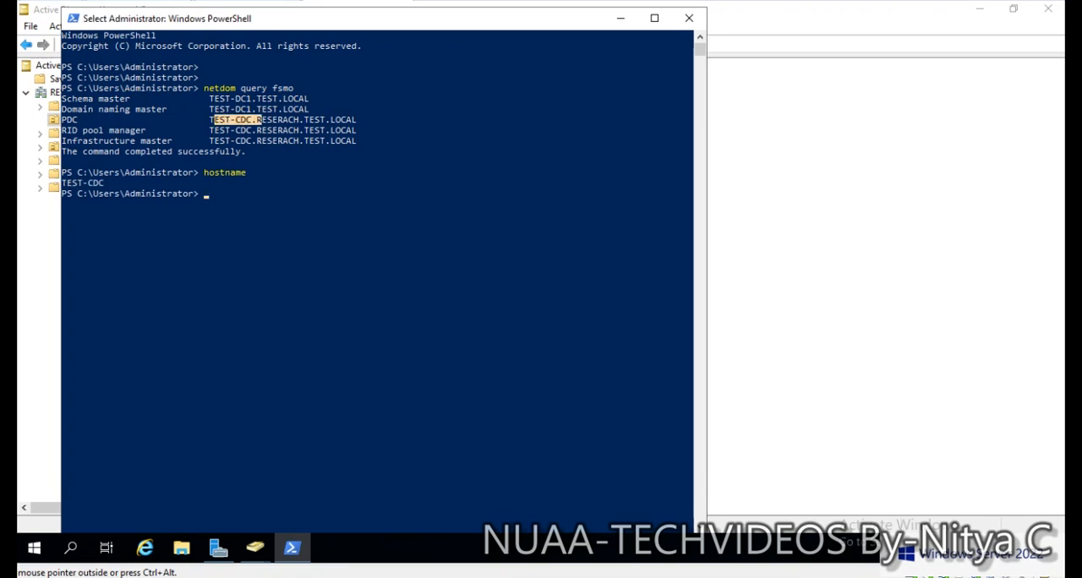
- Examine which server holds the forest-wide Schema master and Domain naming master roles in the child domain's FSMO output
{"action": "left_click_drag", "start_coordinate": [62, 98], "coordinate": [332, 109]}
{"action": "left_click", "coordinate": [117, 99]}
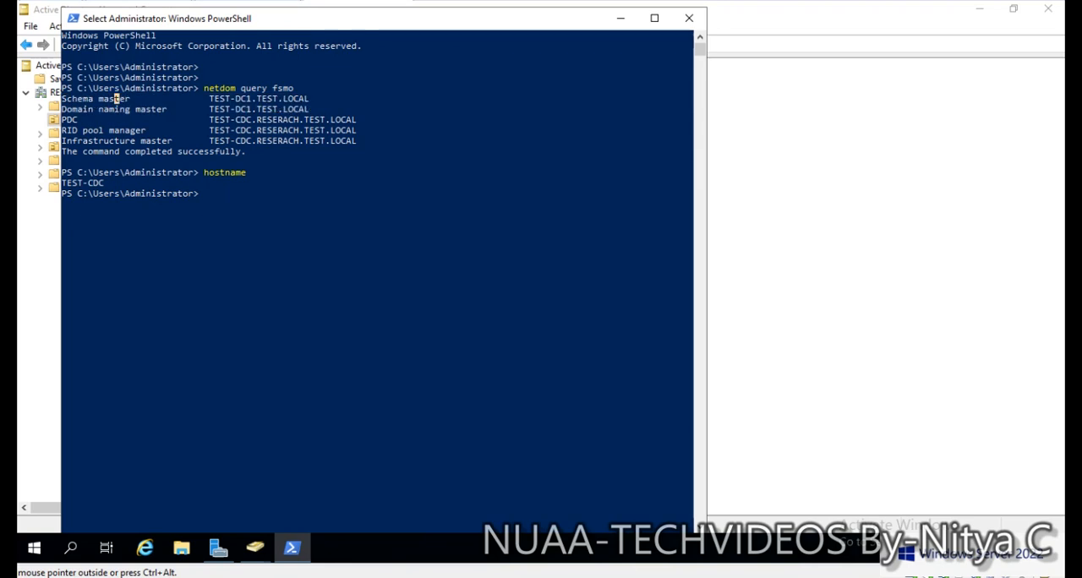
{"action": "left_click_drag", "start_coordinate": [88, 109], "coordinate": [351, 109]}
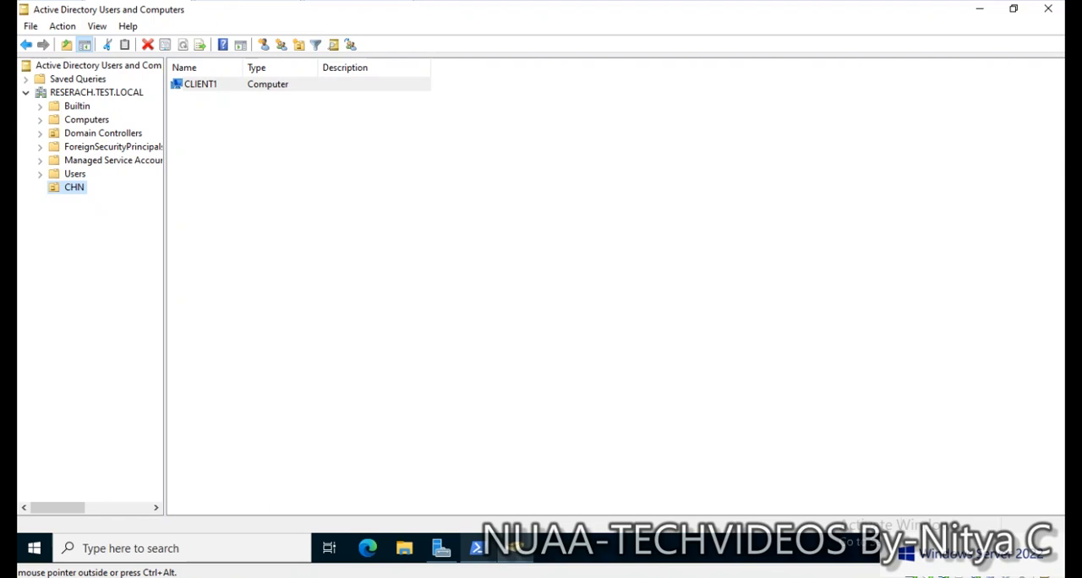
- Switch to PowerShell on TEST-DC1 and examine the PDC, RID pool manager and Infrastructure master holders of the parent domain
{"action": "left_click", "coordinate": [478, 548]}
{"action": "left_click", "coordinate": [394, 263]}
{"action": "scroll", "coordinate": [393, 299], "scroll_direction": "up", "scroll_amount": 1}
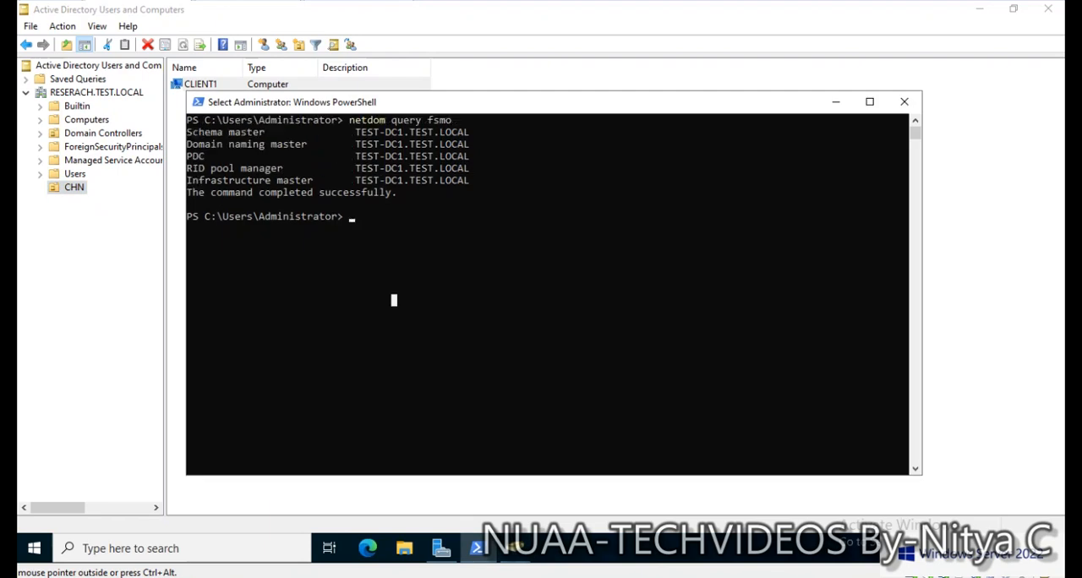
{"action": "left_click_drag", "start_coordinate": [188, 168], "coordinate": [469, 193]}
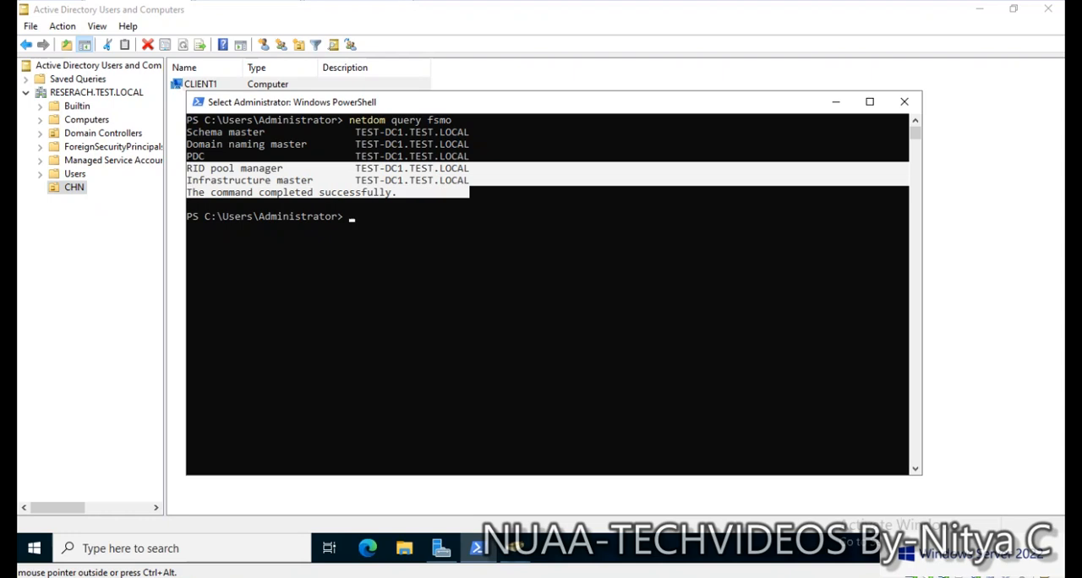
{"action": "left_click_drag", "start_coordinate": [188, 157], "coordinate": [481, 180]}
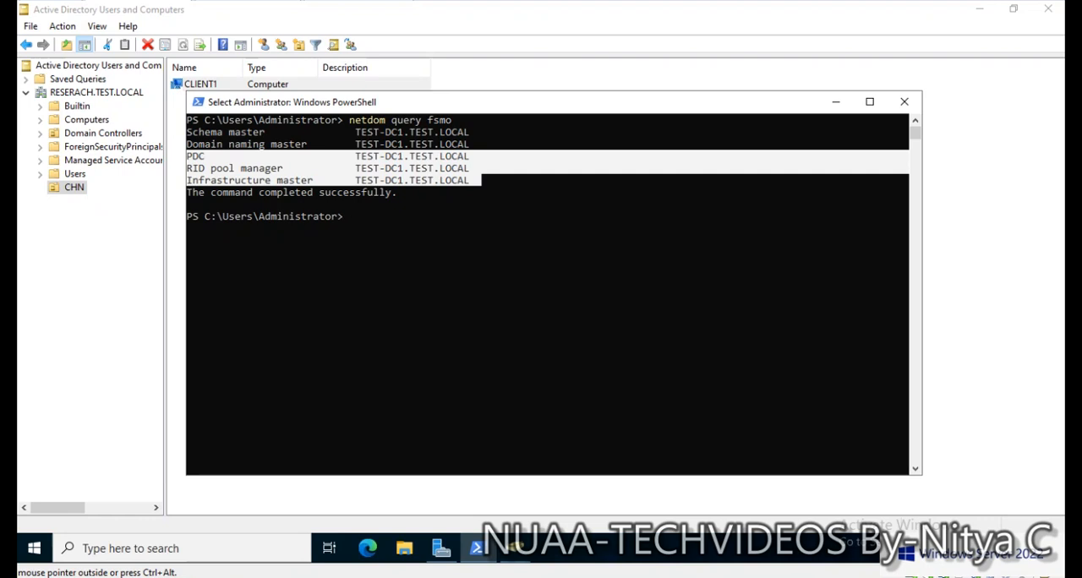
{"action": "left_click", "coordinate": [460, 216]}
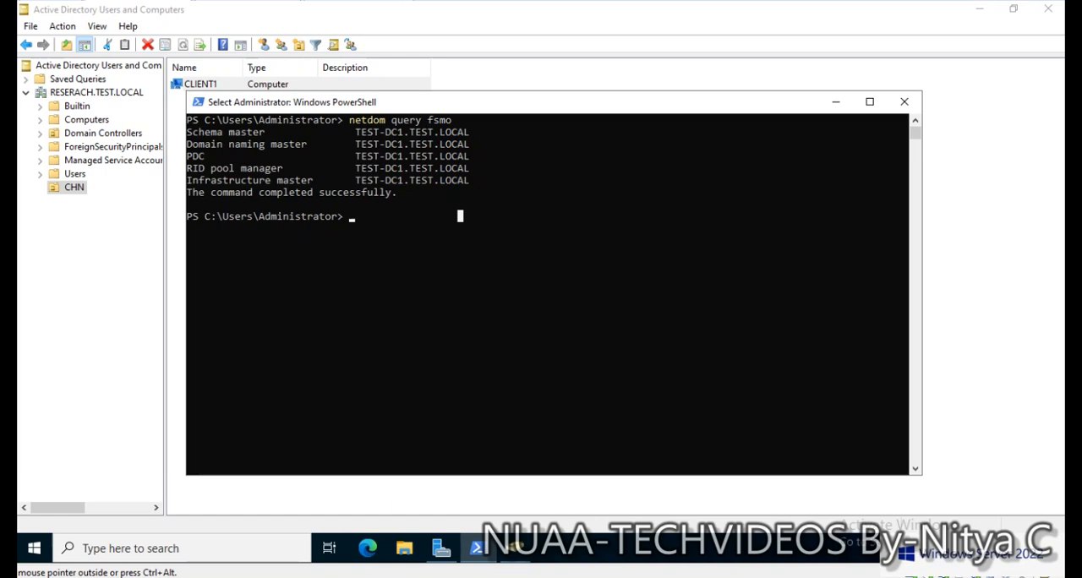
{"action": "left_click_drag", "start_coordinate": [189, 157], "coordinate": [467, 192]}
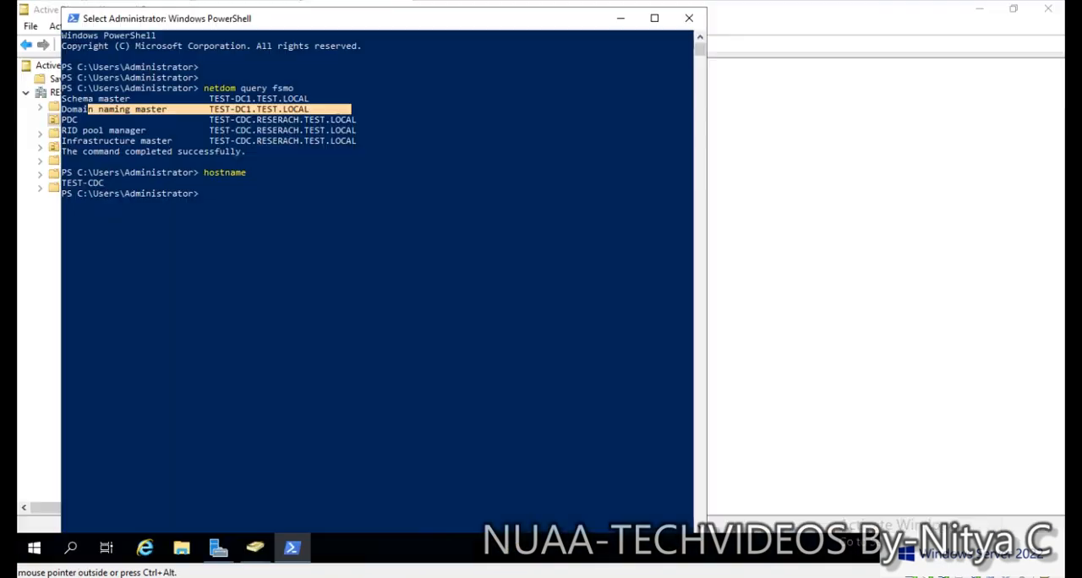
- Return to TEST-CDC, review its domain-level and forest-level FSMO role holders once more, and minimize PowerShell
{"action": "left_click", "coordinate": [121, 130]}
{"action": "left_click_drag", "start_coordinate": [64, 119], "coordinate": [334, 140]}
{"action": "left_click_drag", "start_coordinate": [63, 99], "coordinate": [352, 109]}
{"action": "left_click", "coordinate": [385, 151]}
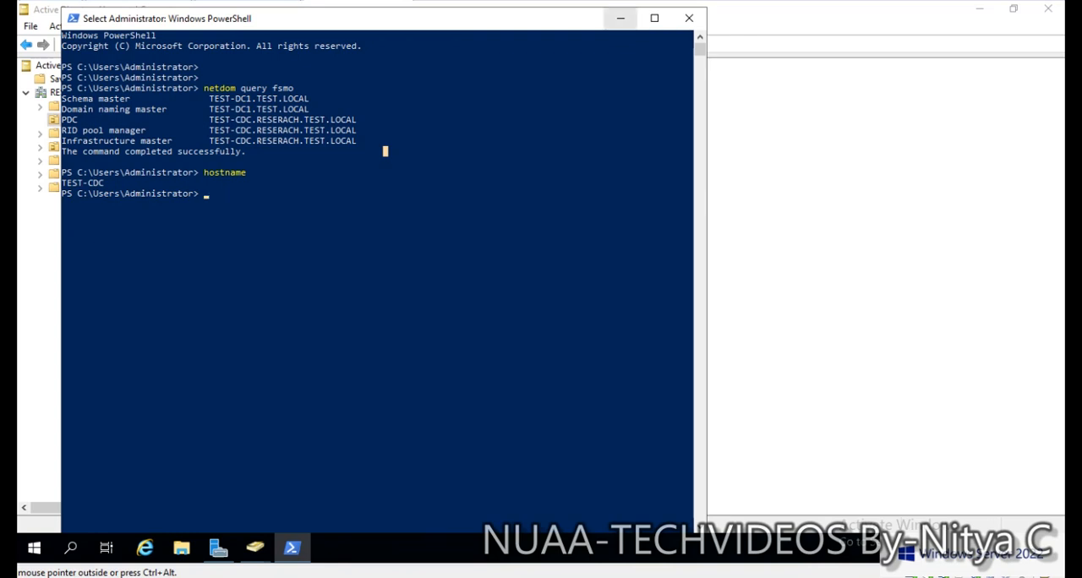
{"action": "left_click", "coordinate": [620, 17]}
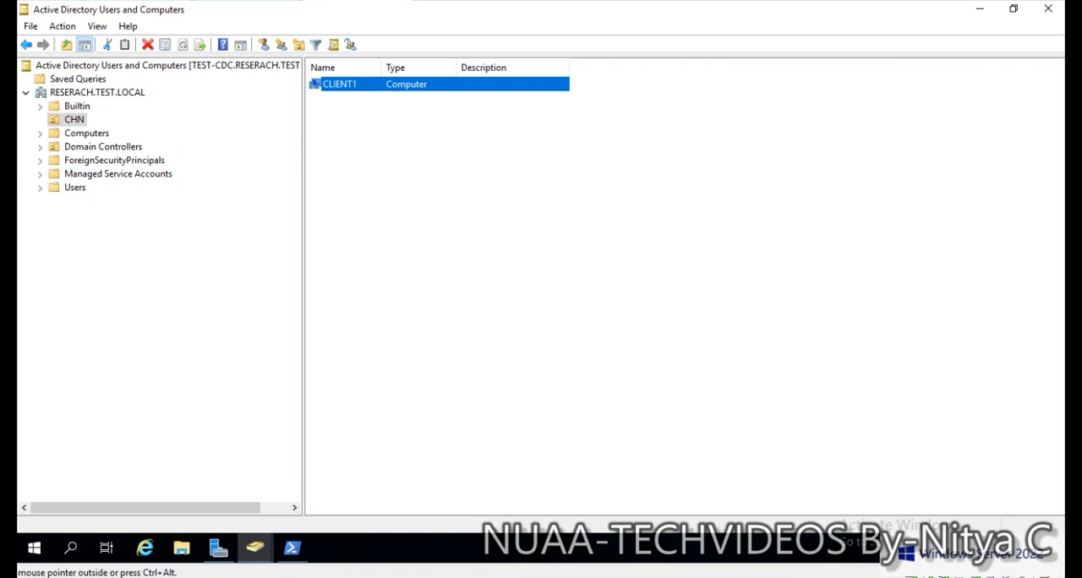